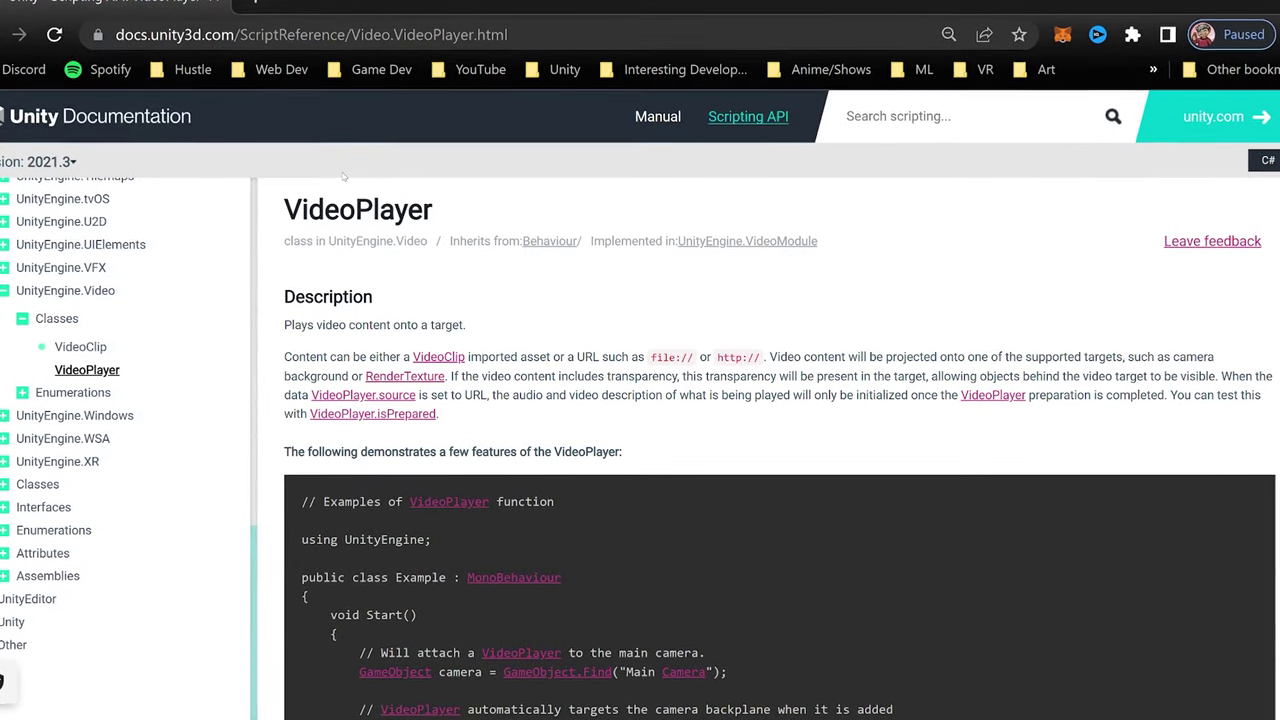
Step: Review the VideoPlayer scripting reference and the VR Cinema for Mobile asset page
scroll(1178, 360, "down", 2)
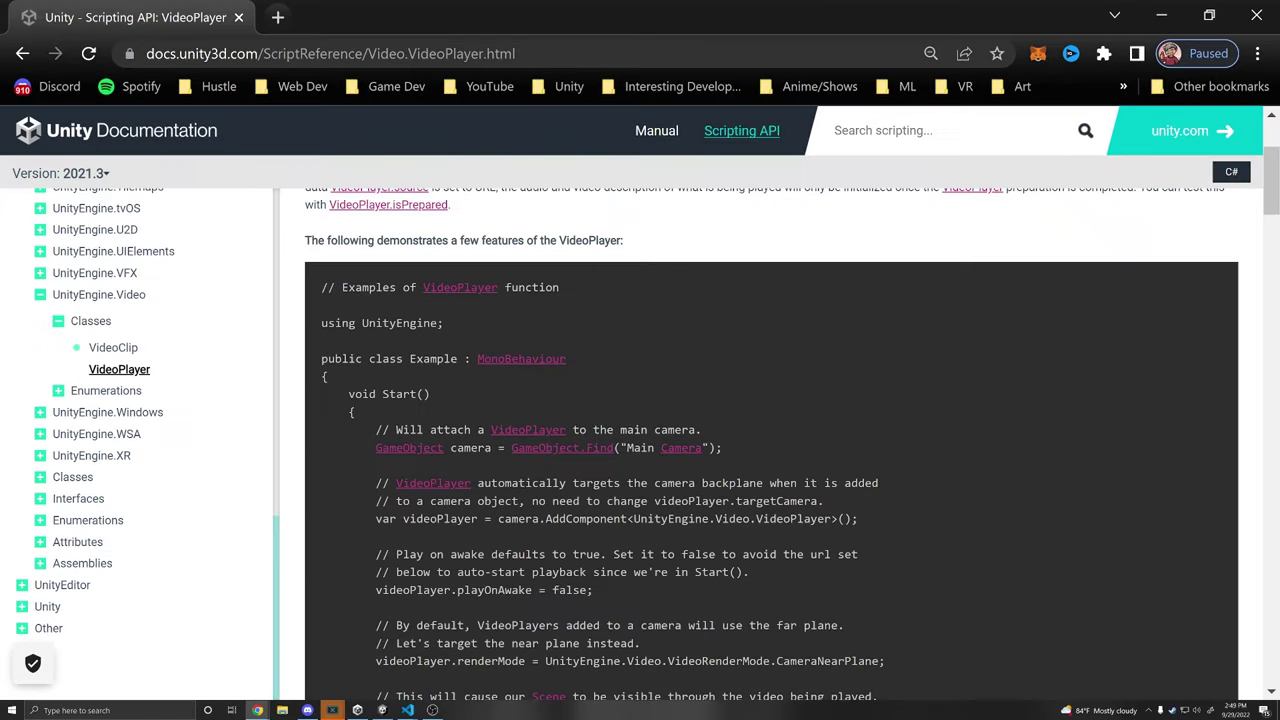
left_click(1163, 15)
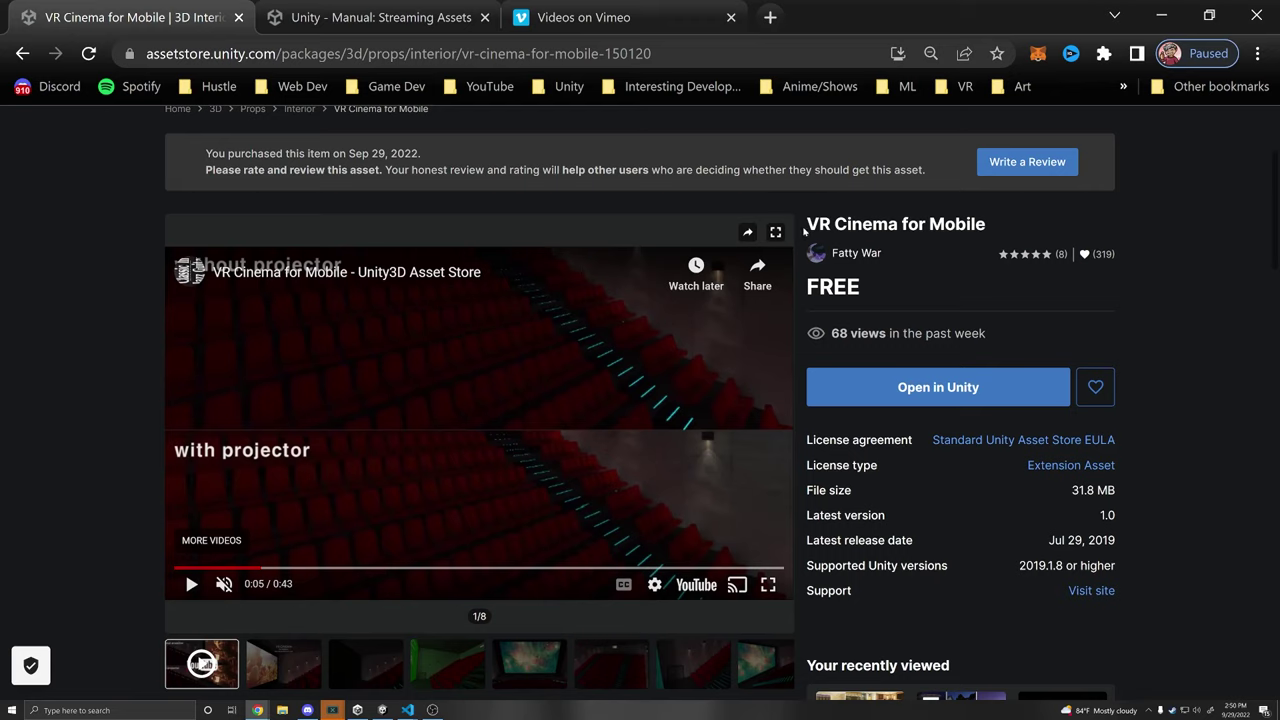
left_click(292, 547)
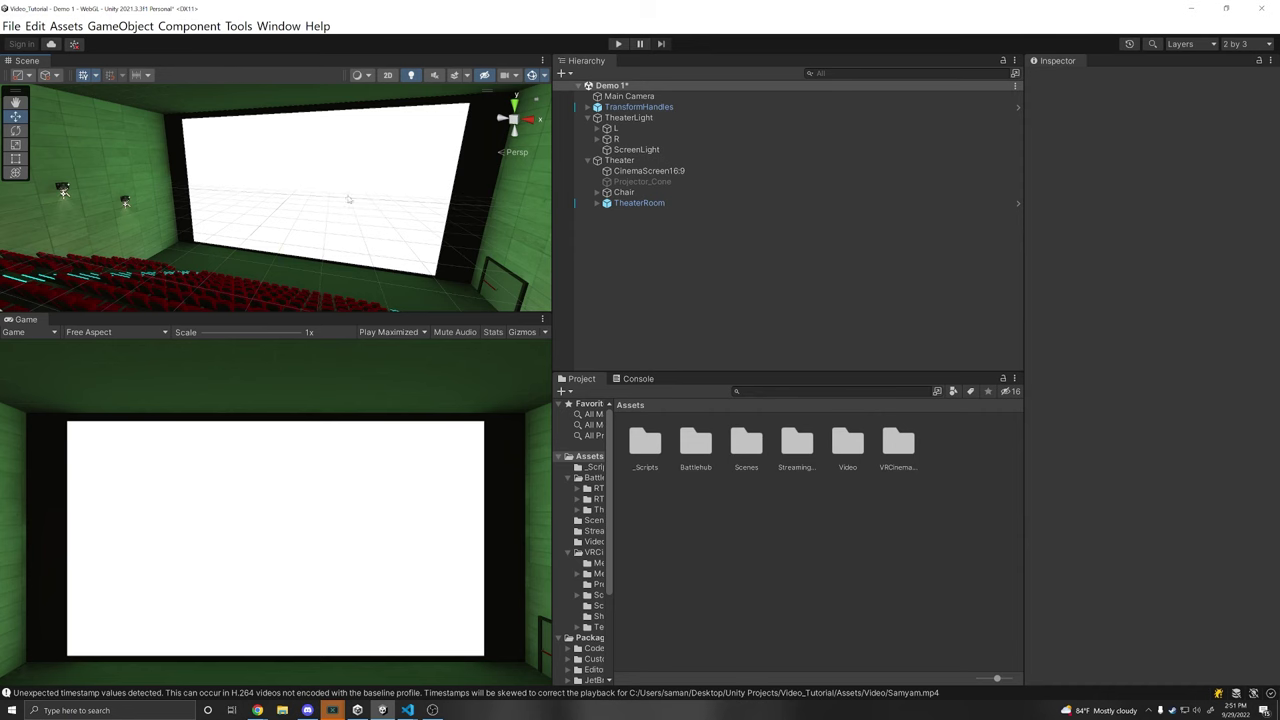
Step: Inspect the CinemaScreen16:9 object and add a new Quad 3D object to the theater scene
right_click_drag(349, 199, 348, 244)
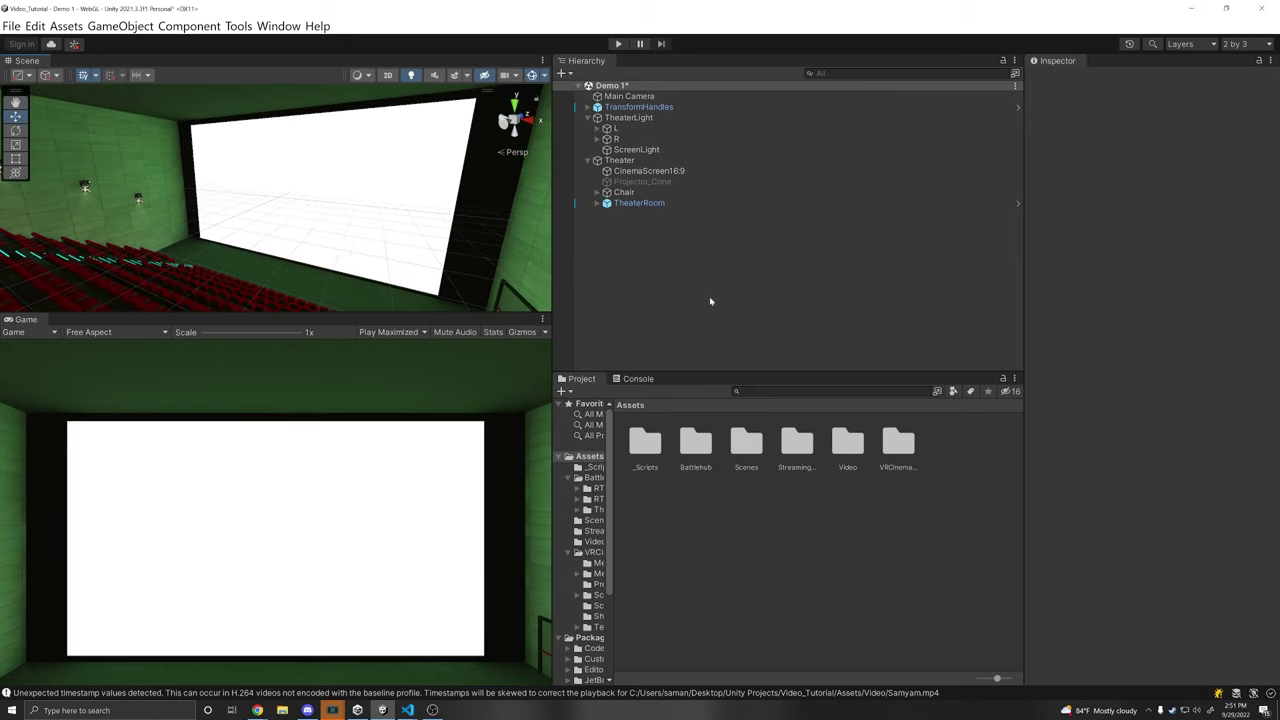
left_click(683, 172)
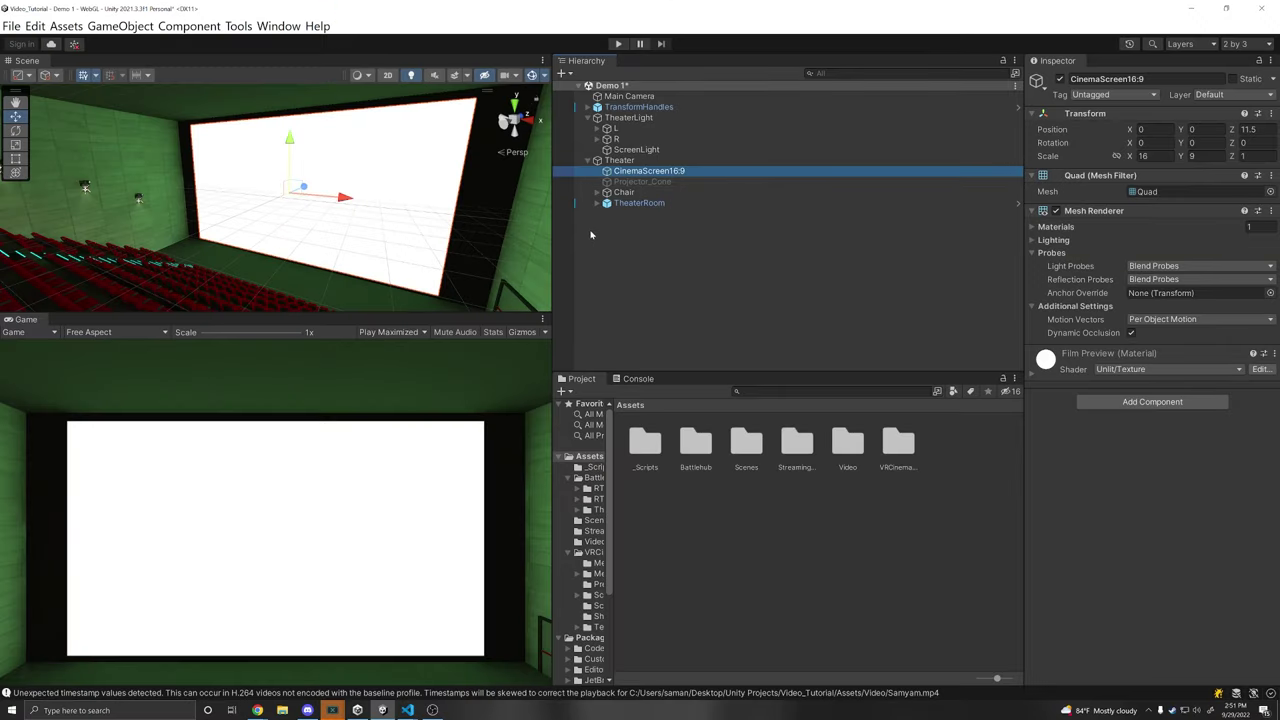
right_click(591, 235)
mouse_move(651, 422)
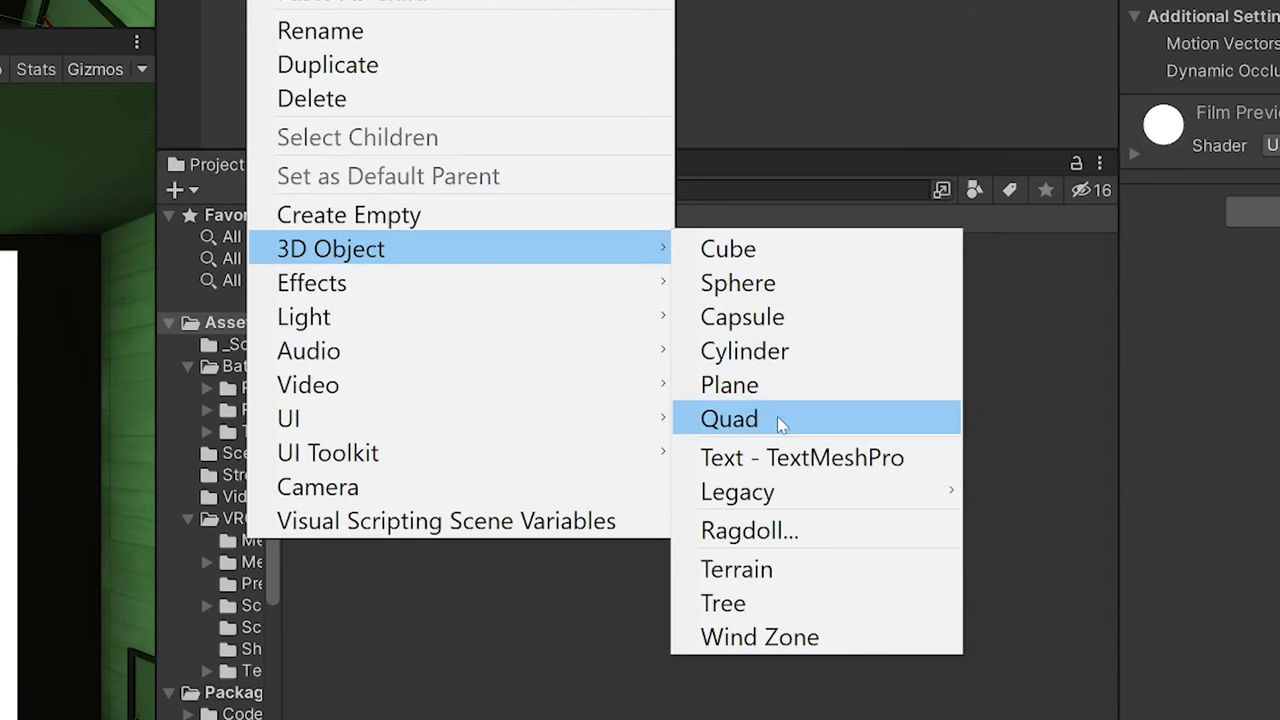
left_click(833, 503)
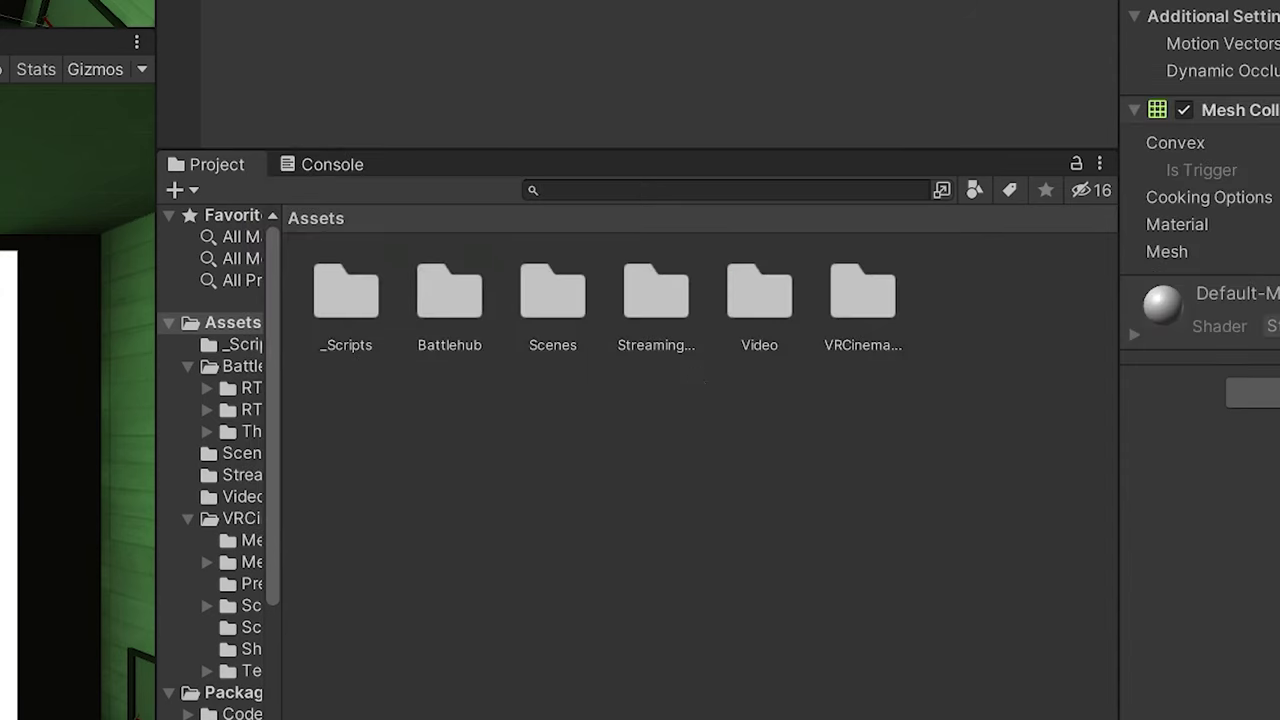
Step: Place the Quad in front of the cinema screen at about 0.45, 0.64, 7.9 and scale it to about 17.77 by 11.06
right_click_drag(260, 252, 221, 192)
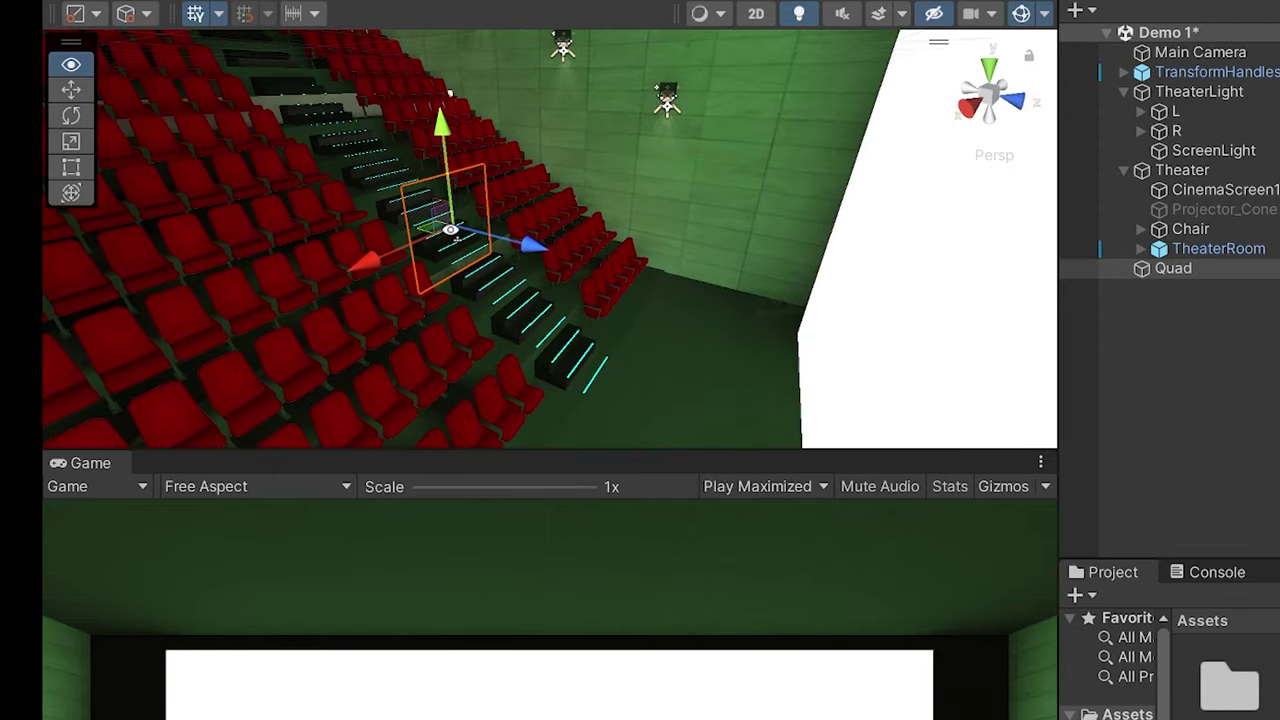
right_click_drag(449, 93, 977, 284)
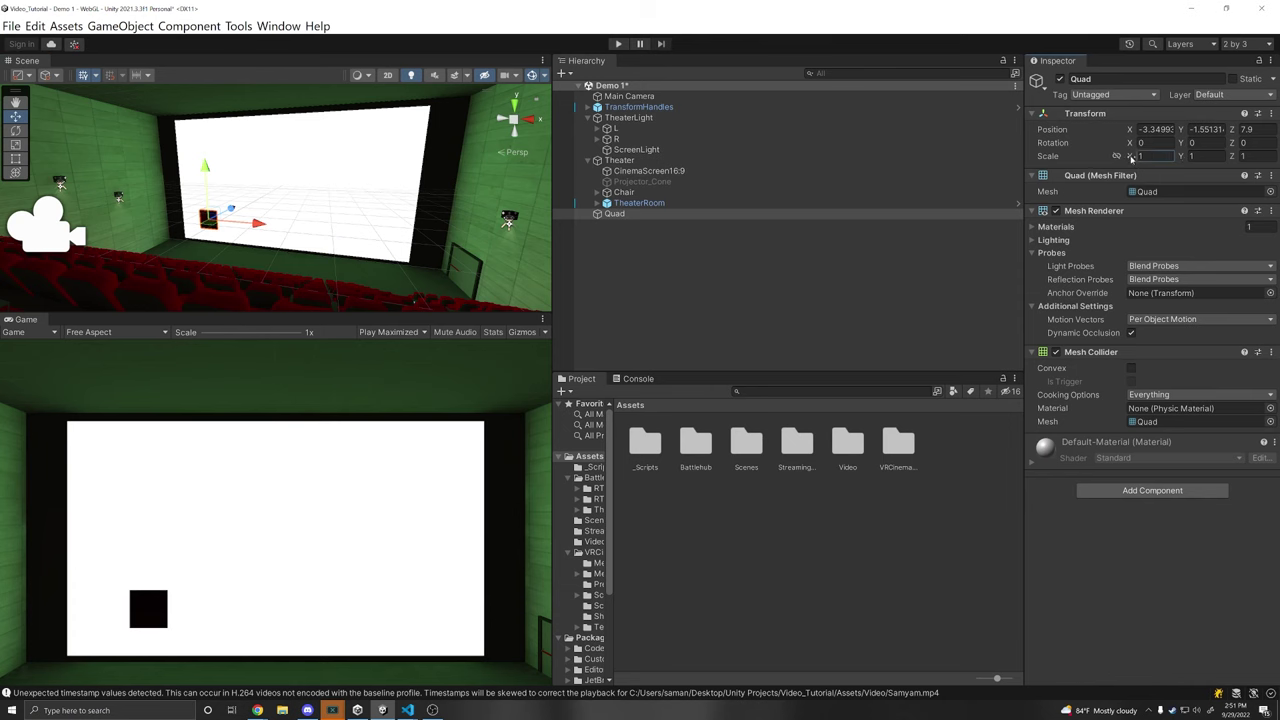
left_click_drag(1131, 157, 234, 150)
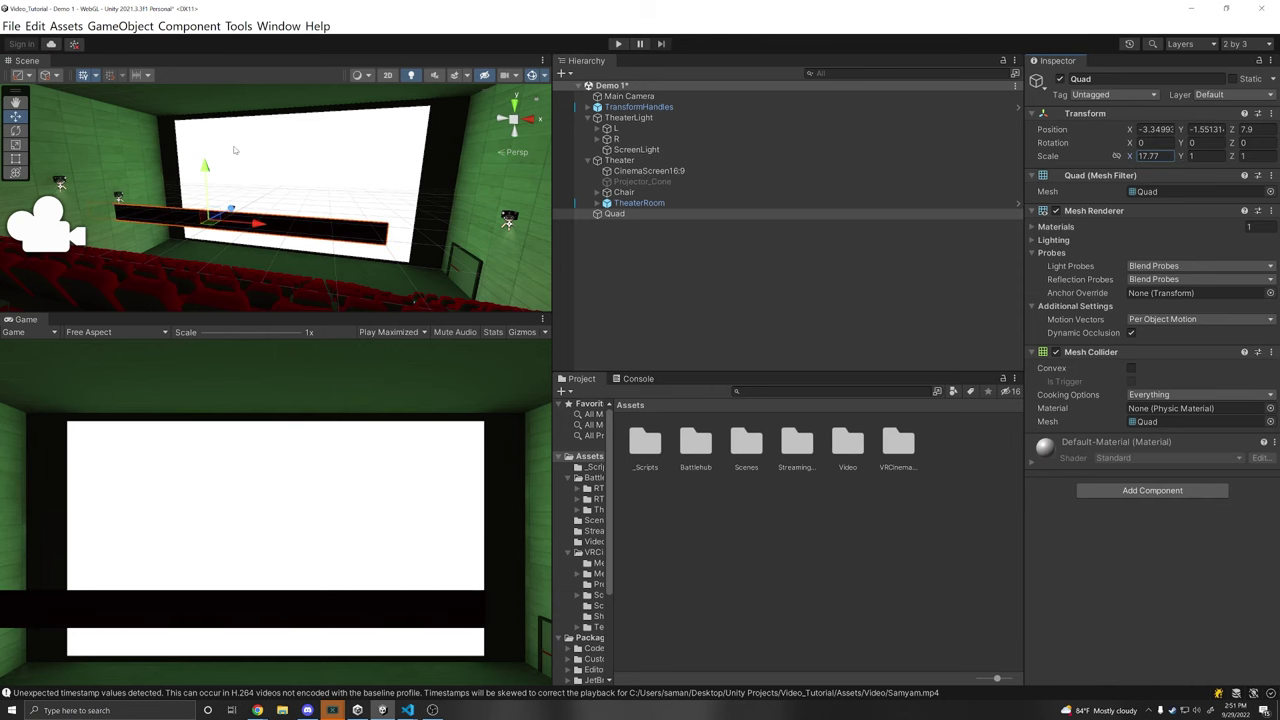
left_click_drag(1182, 156, 457, 216)
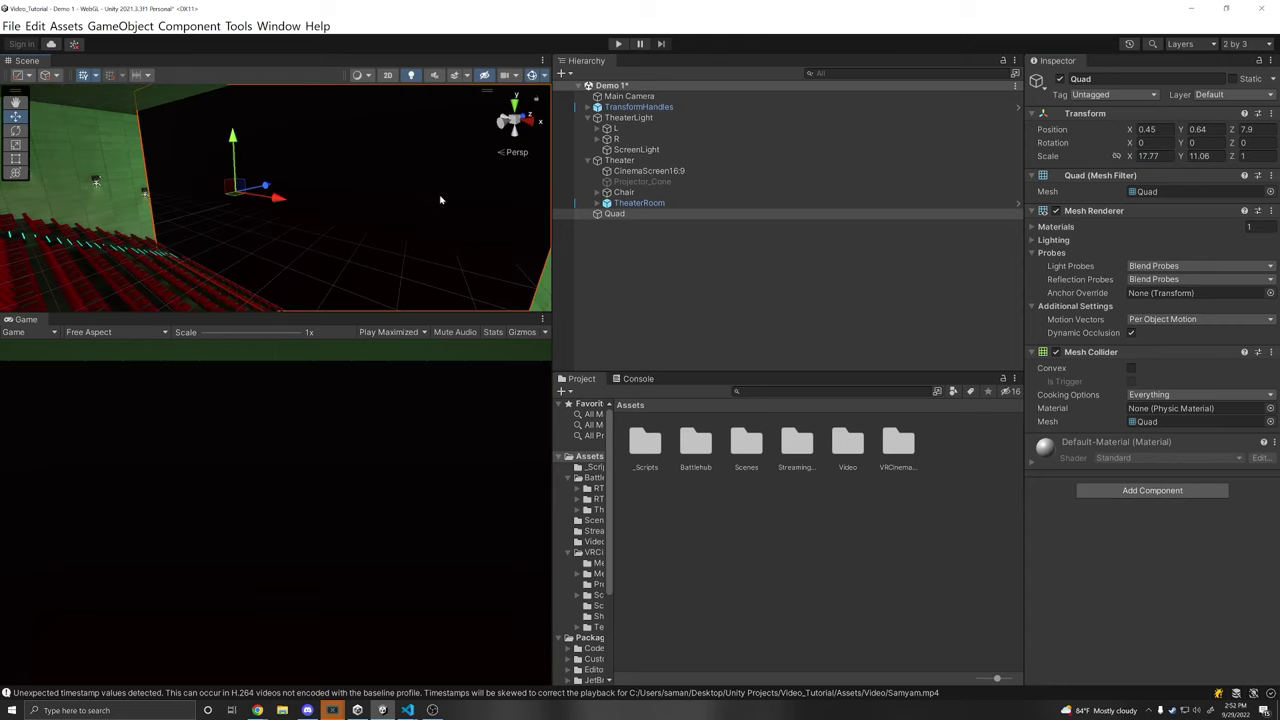
mouse_move(409, 210)
right_mouse_down()
mouse_move(274, 220)
mouse_move(270, 209)
mouse_move(360, 214)
mouse_move(429, 294)
mouse_move(420, 214)
mouse_move(408, 215)
right_mouse_up()
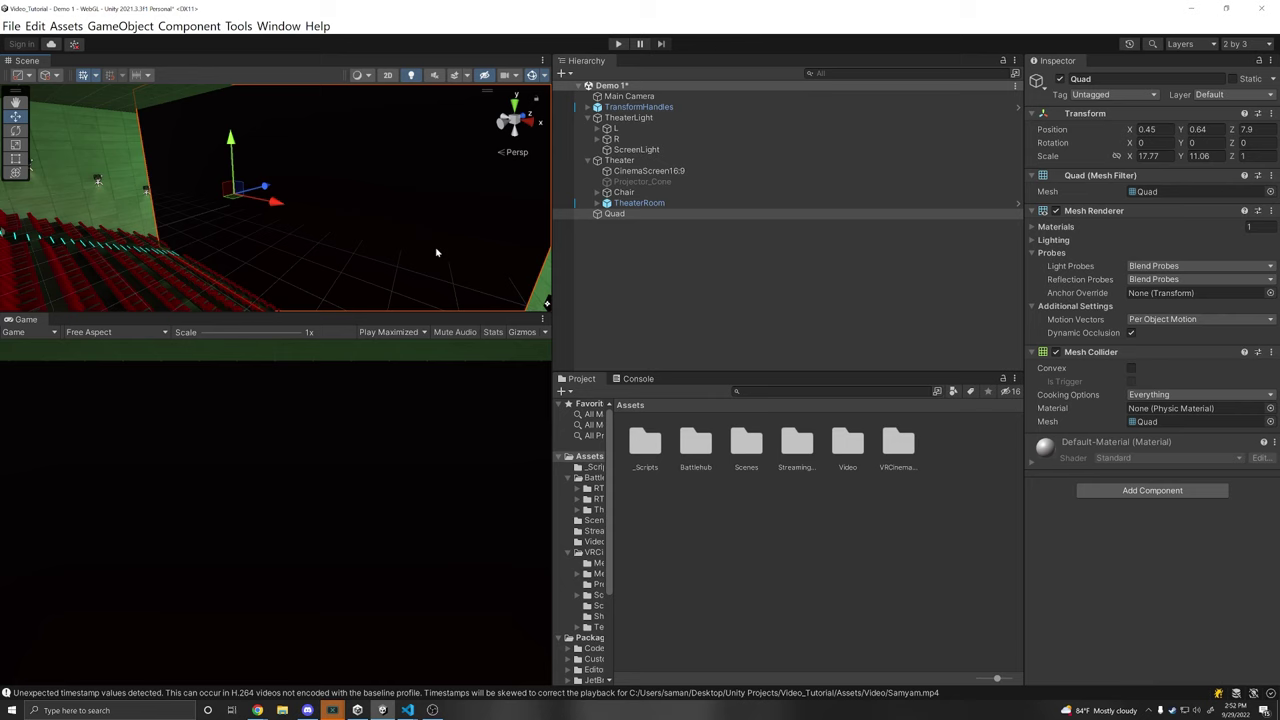
Step: Create a Materials folder in Assets and switch the editor to the Default layout
right_click(652, 497)
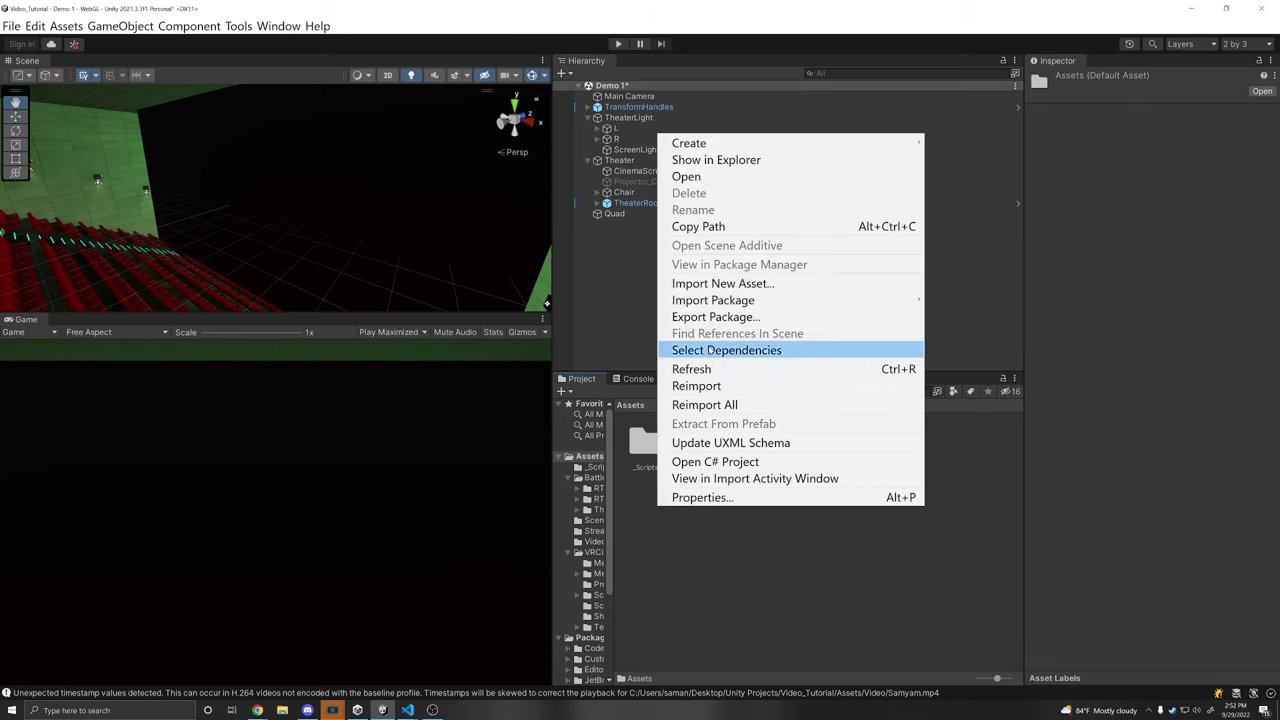
mouse_move(690, 143)
left_click(955, 53)
type("M")
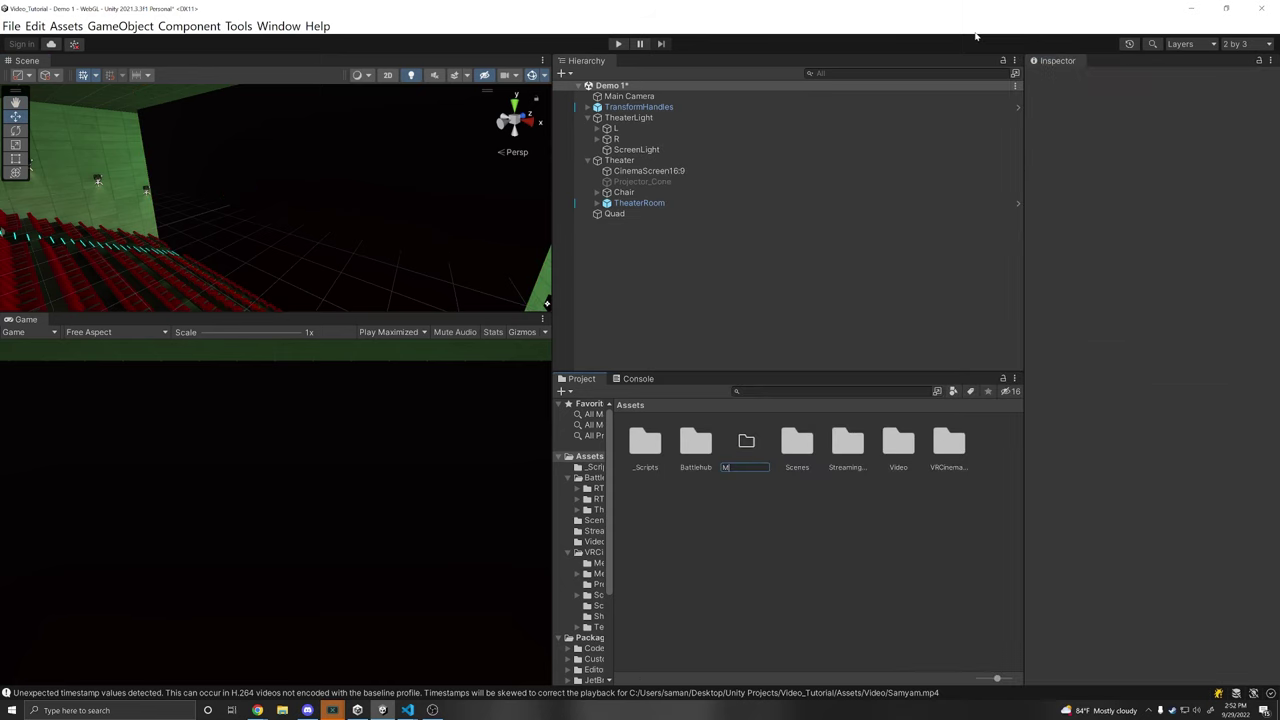
type("aterials")
left_click(1240, 43)
left_click(1143, 91)
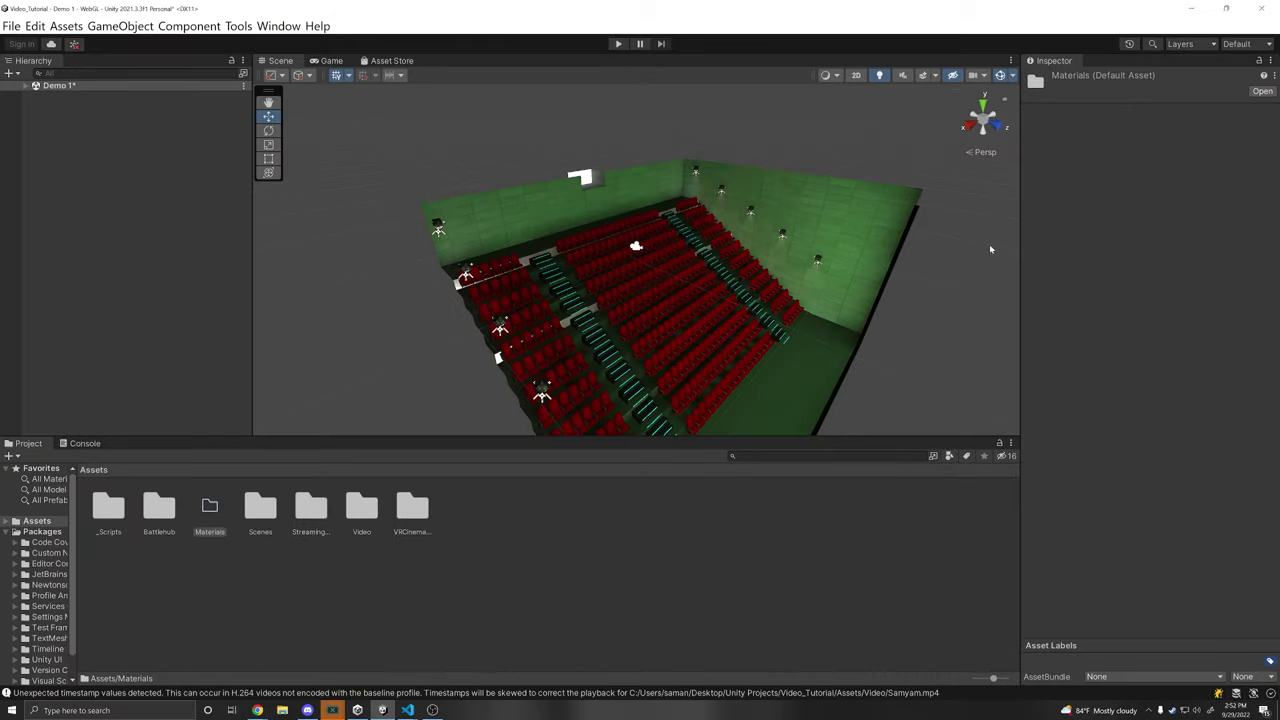
Step: Create a material named ScreenMaterial inside the Materials folder
double_click(209, 507)
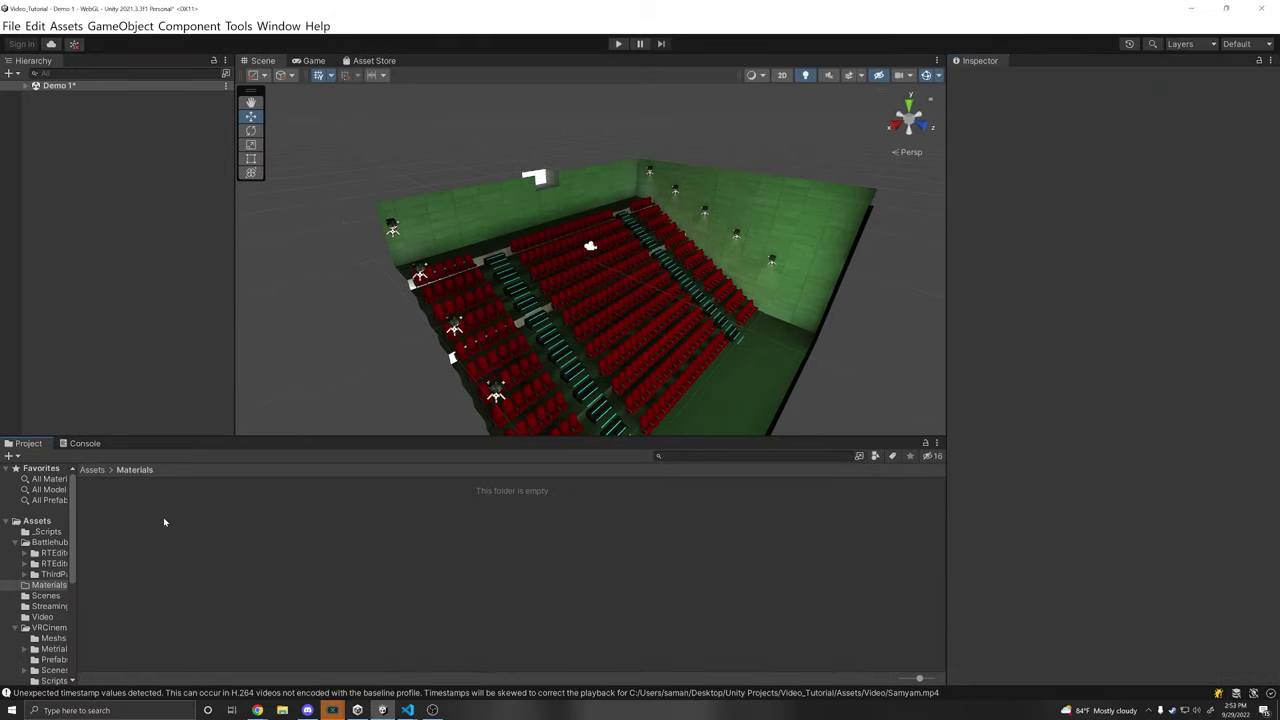
right_click(166, 496)
mouse_move(388, 131)
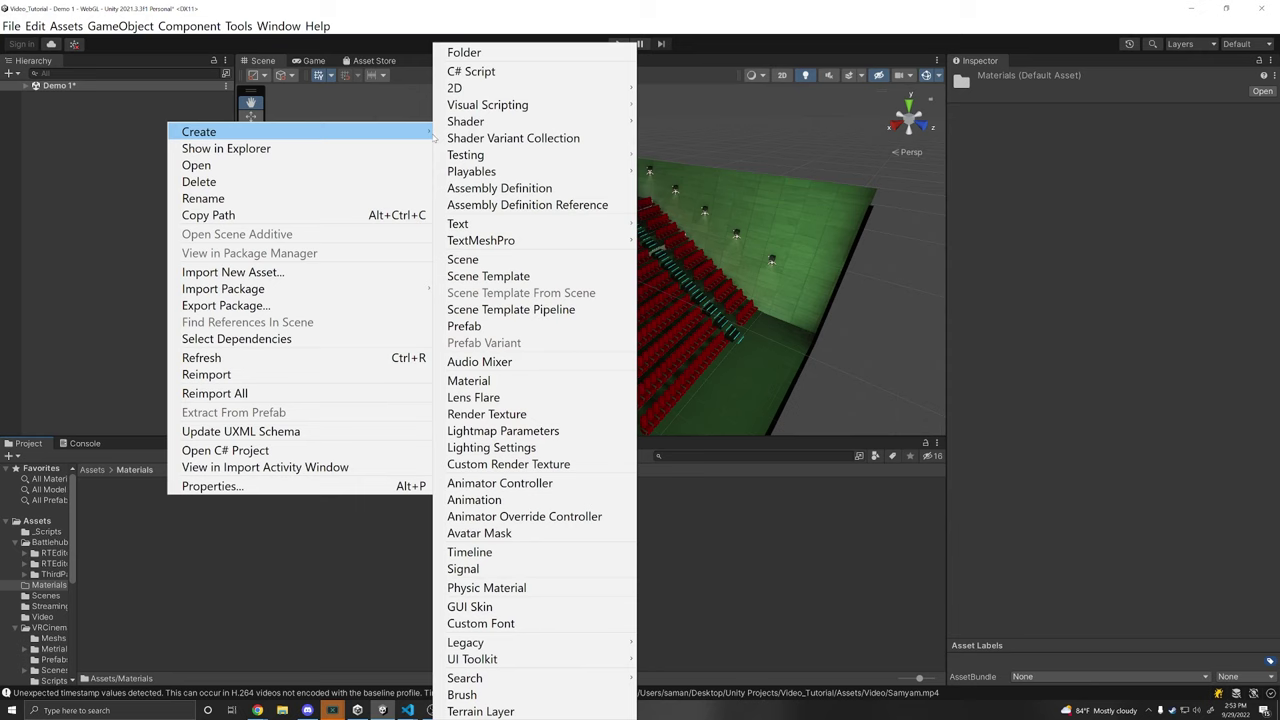
left_click(538, 381)
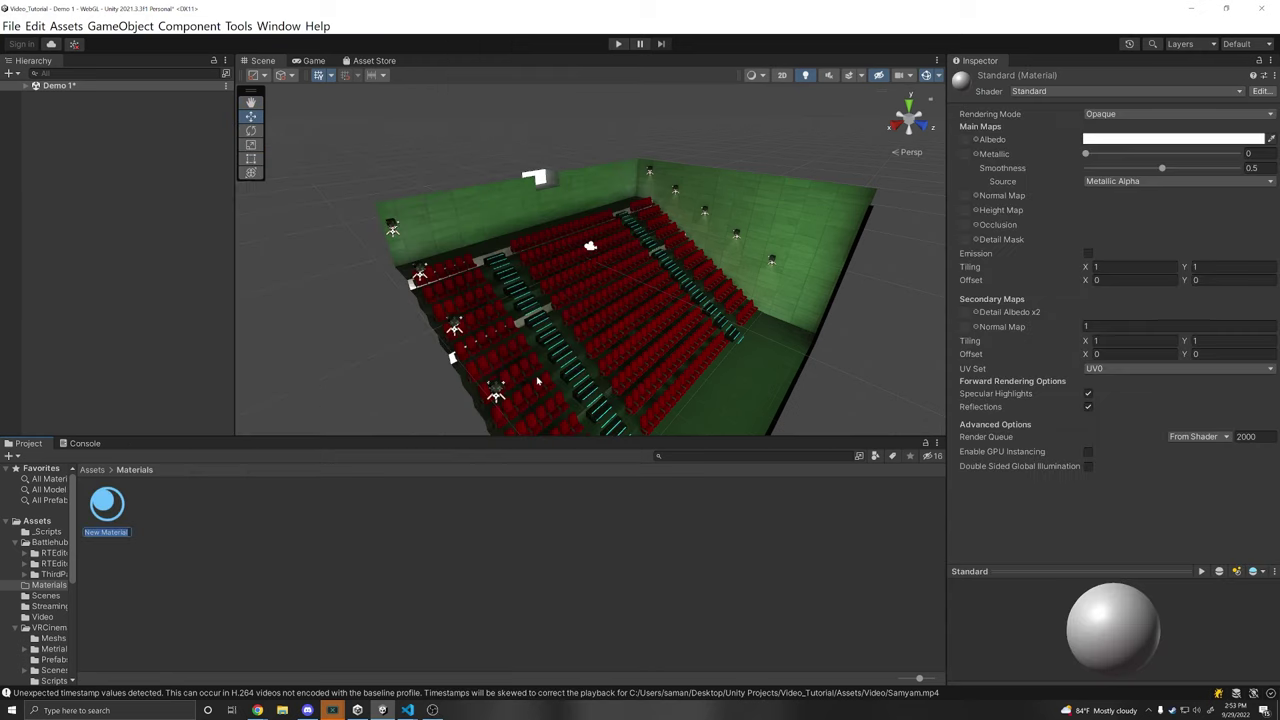
type("Sc")
type("reenMater")
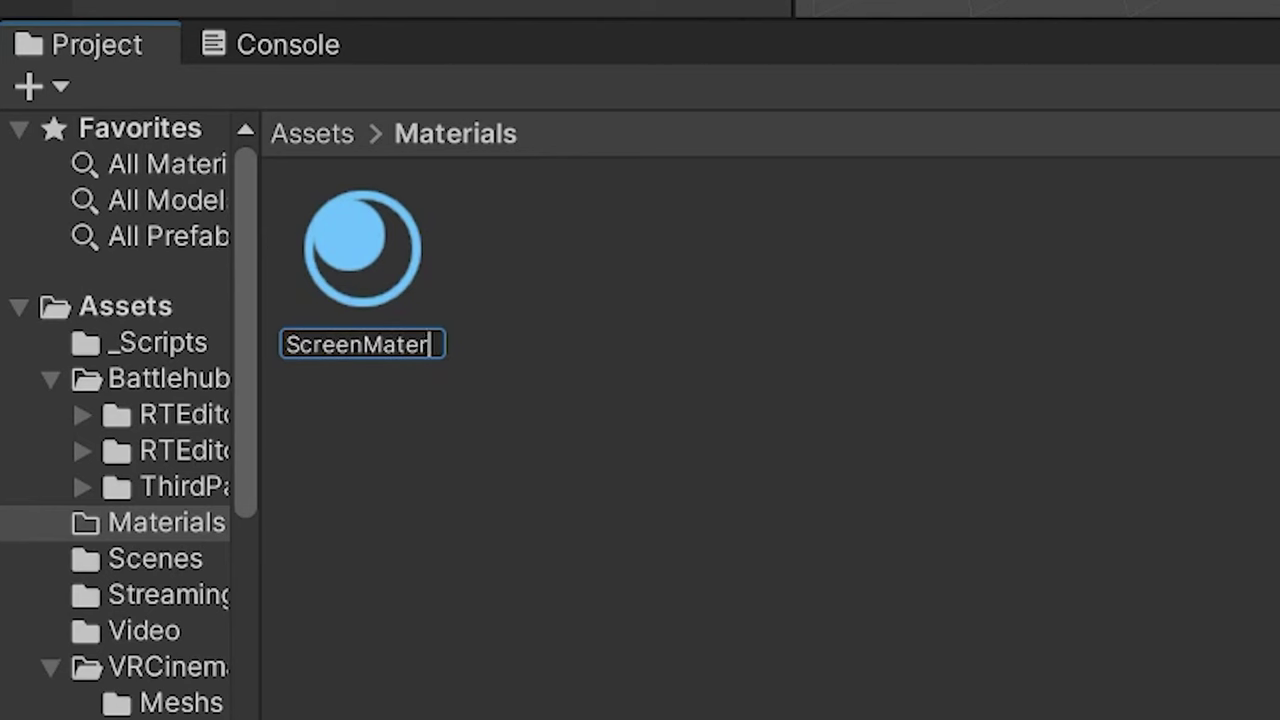
type("ial")
key("Return")
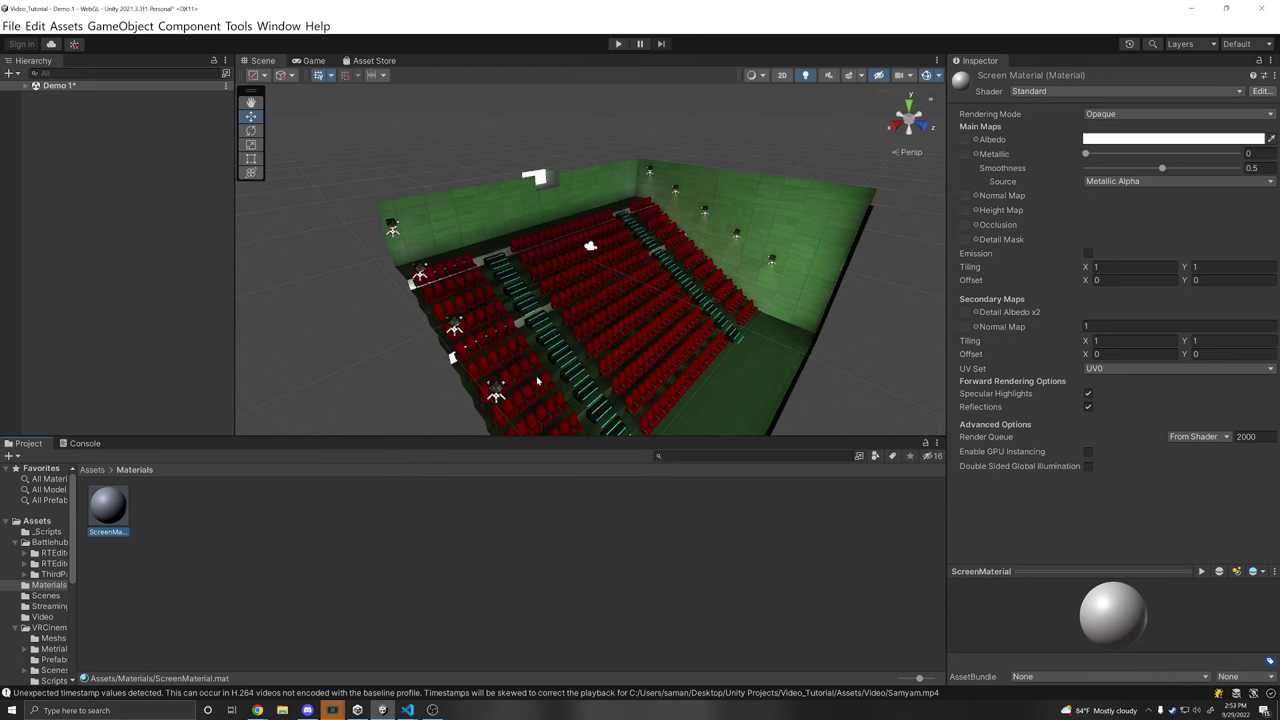
Step: Change the ScreenMaterial shader to Unlit/Texture
left_click(1029, 91)
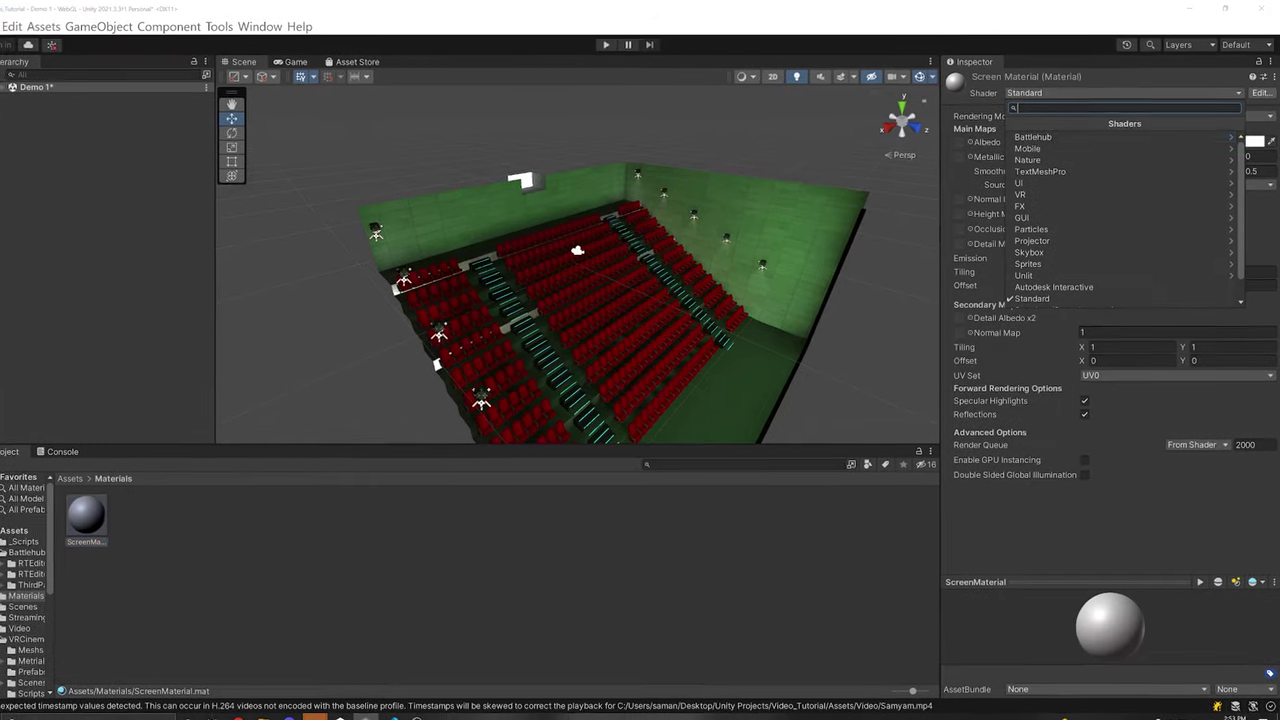
left_click(1071, 274)
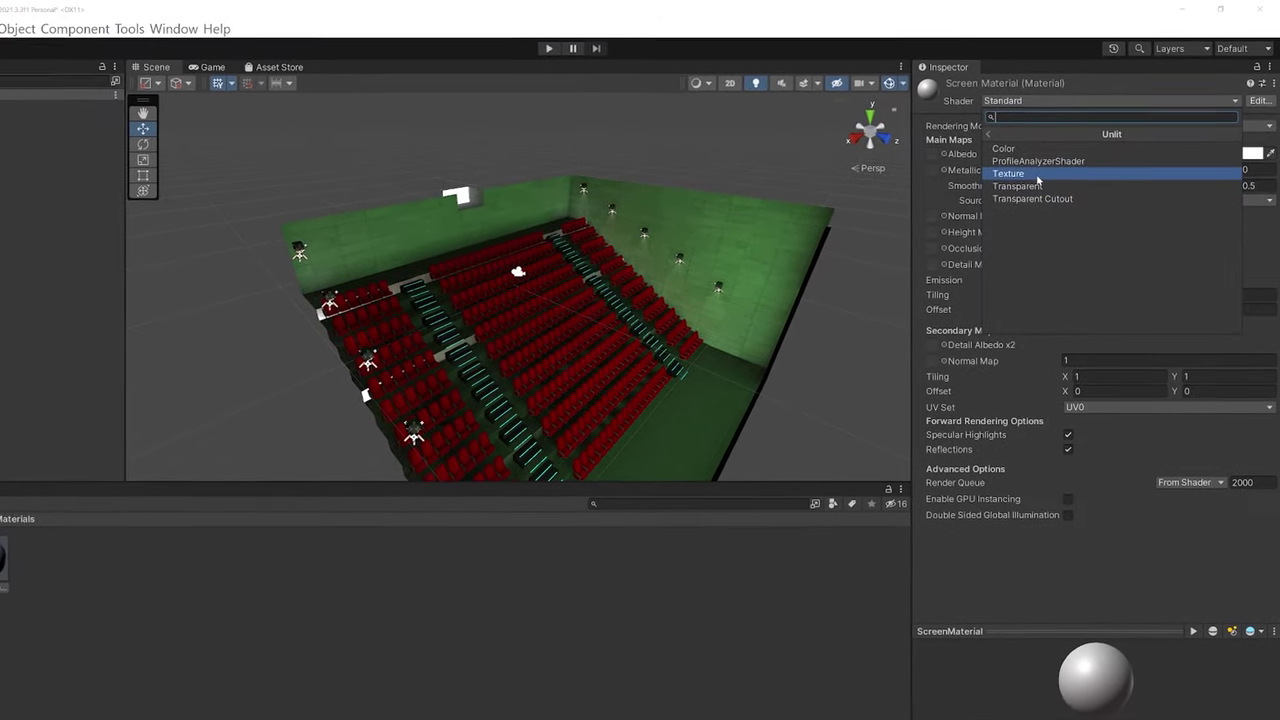
left_click(1019, 166)
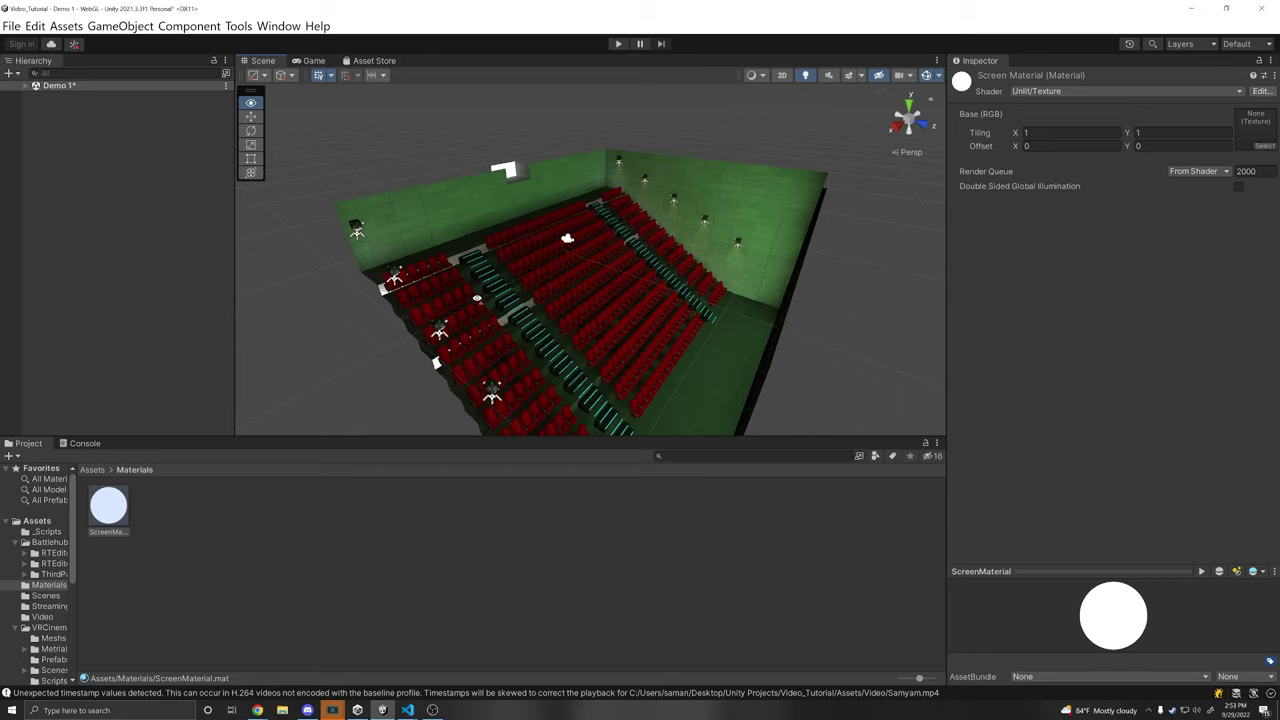
Step: Apply ScreenMaterial to the black Quad covering the theater screen
right_click_drag(560, 280, 390, 260)
left_click(26, 87)
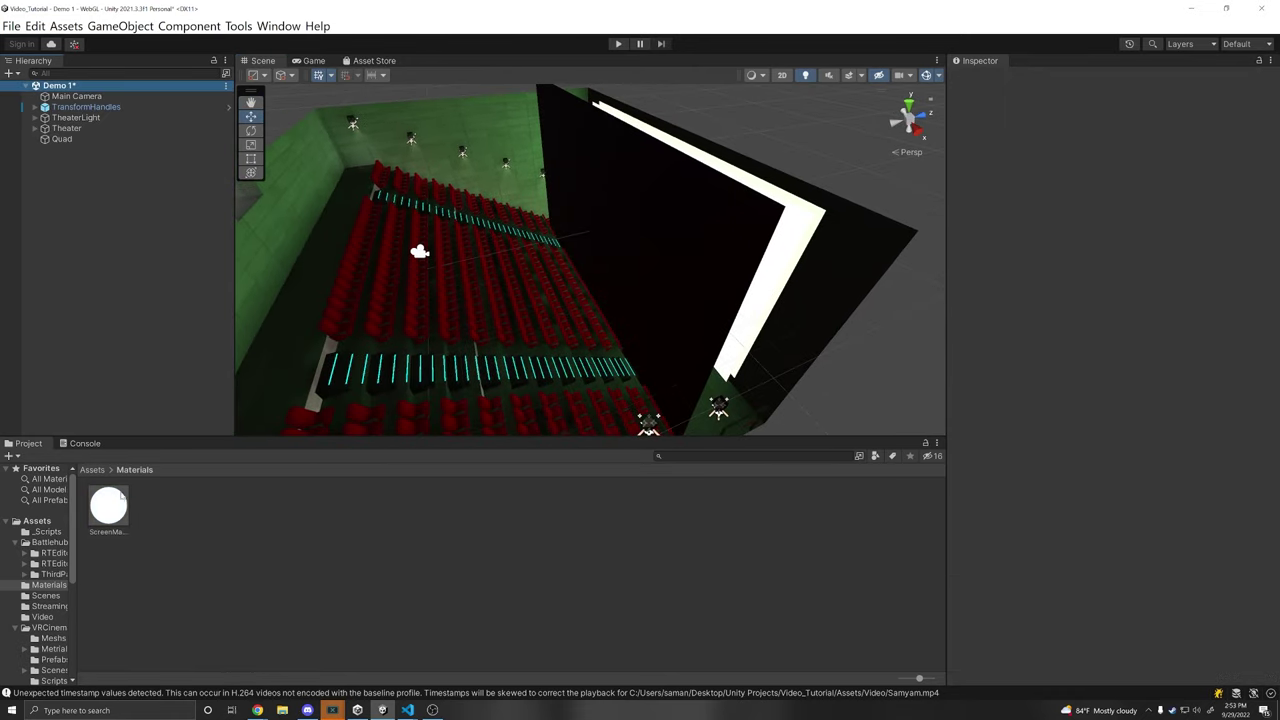
left_click(113, 507)
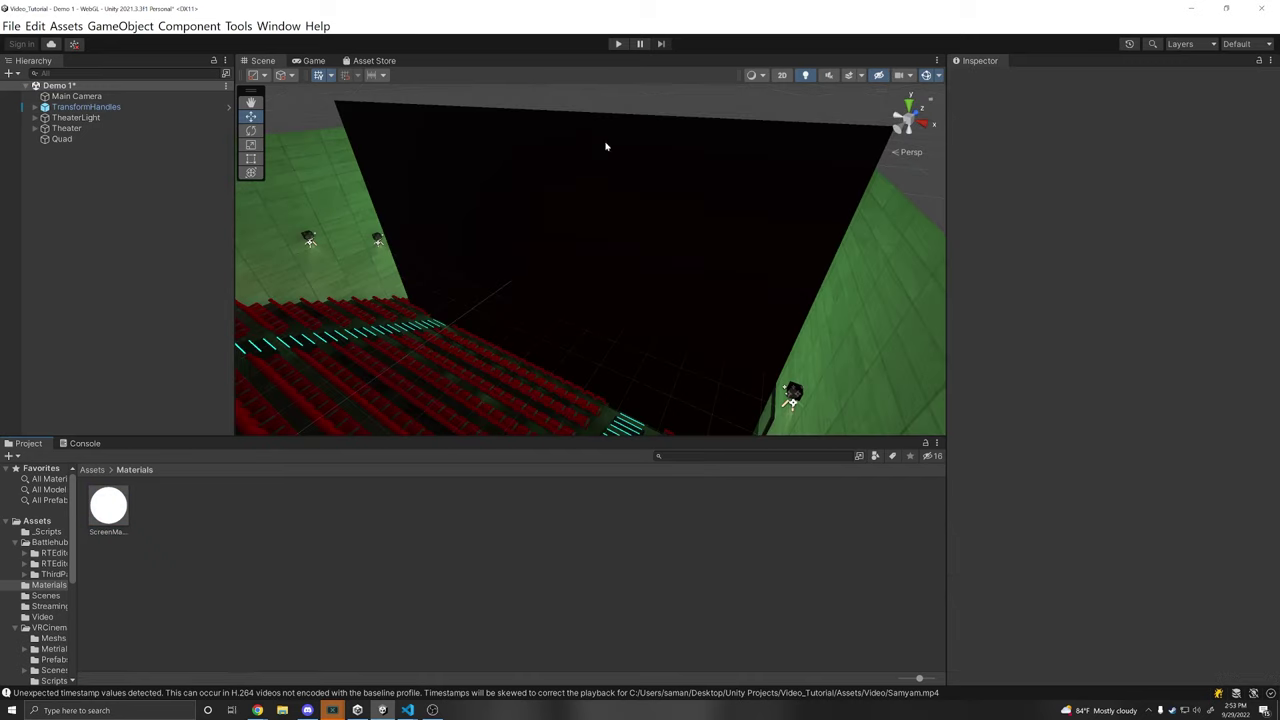
left_click_drag(286, 582, 540, 210)
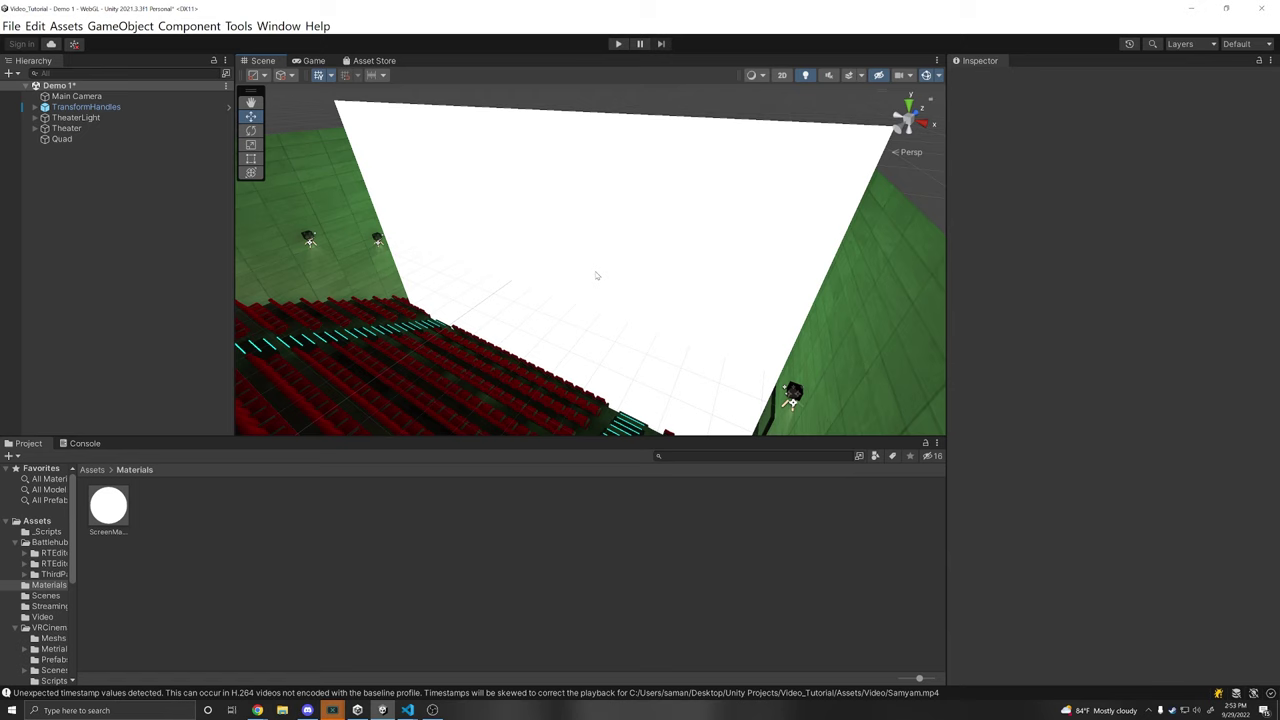
Step: Add a Video Player component to the Quad
right_click_drag(596, 275, 680, 266)
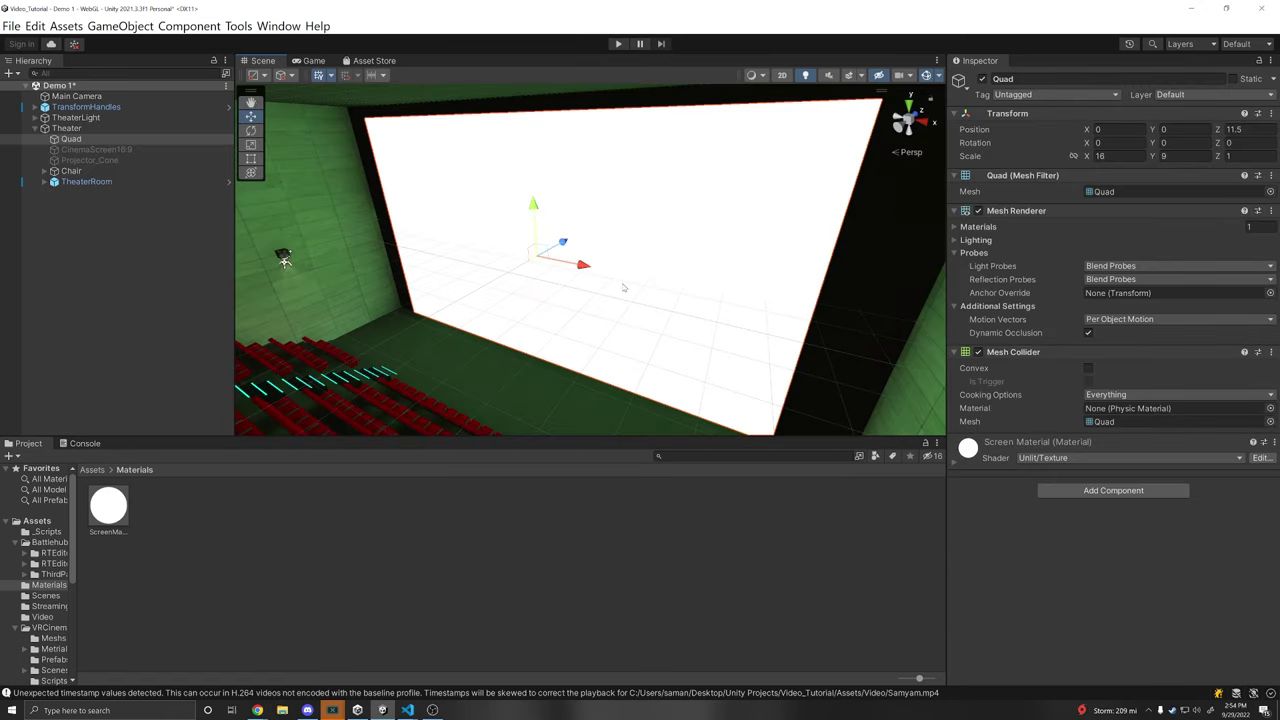
left_click(1113, 490)
type("audios")
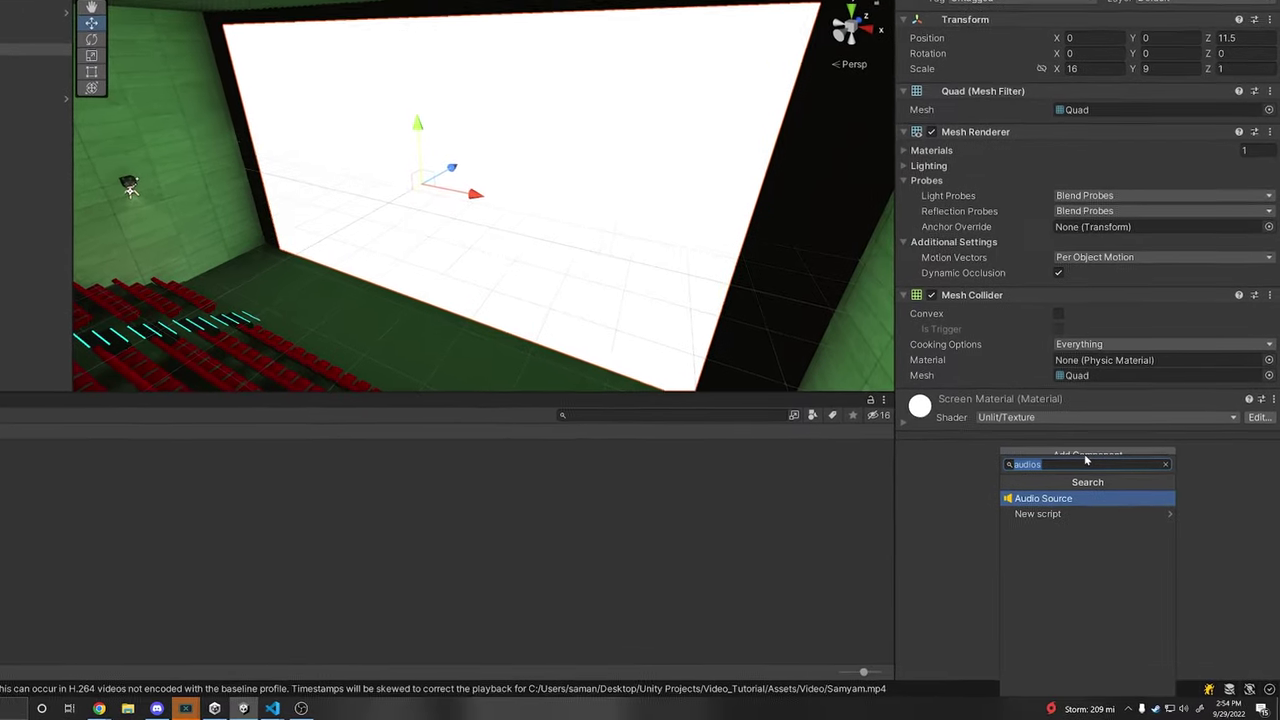
type("video")
key("Return")
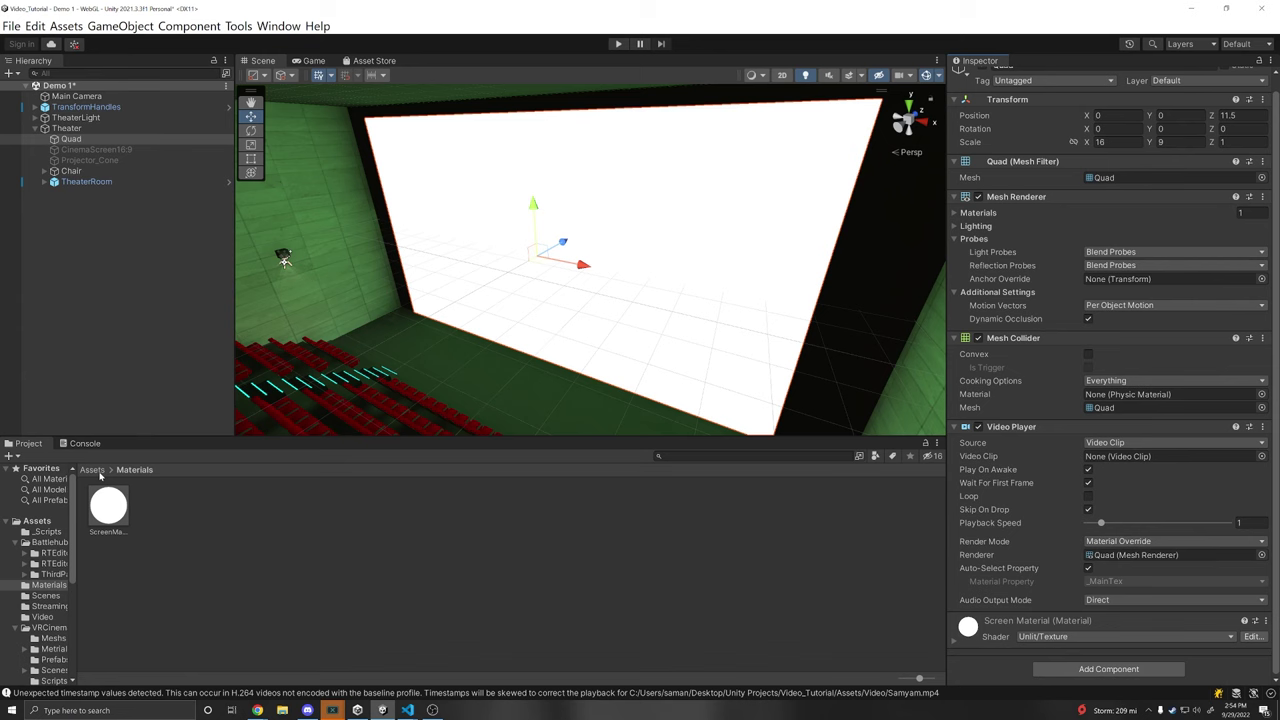
Step: Create a folder named Videos in Assets
left_click(98, 466)
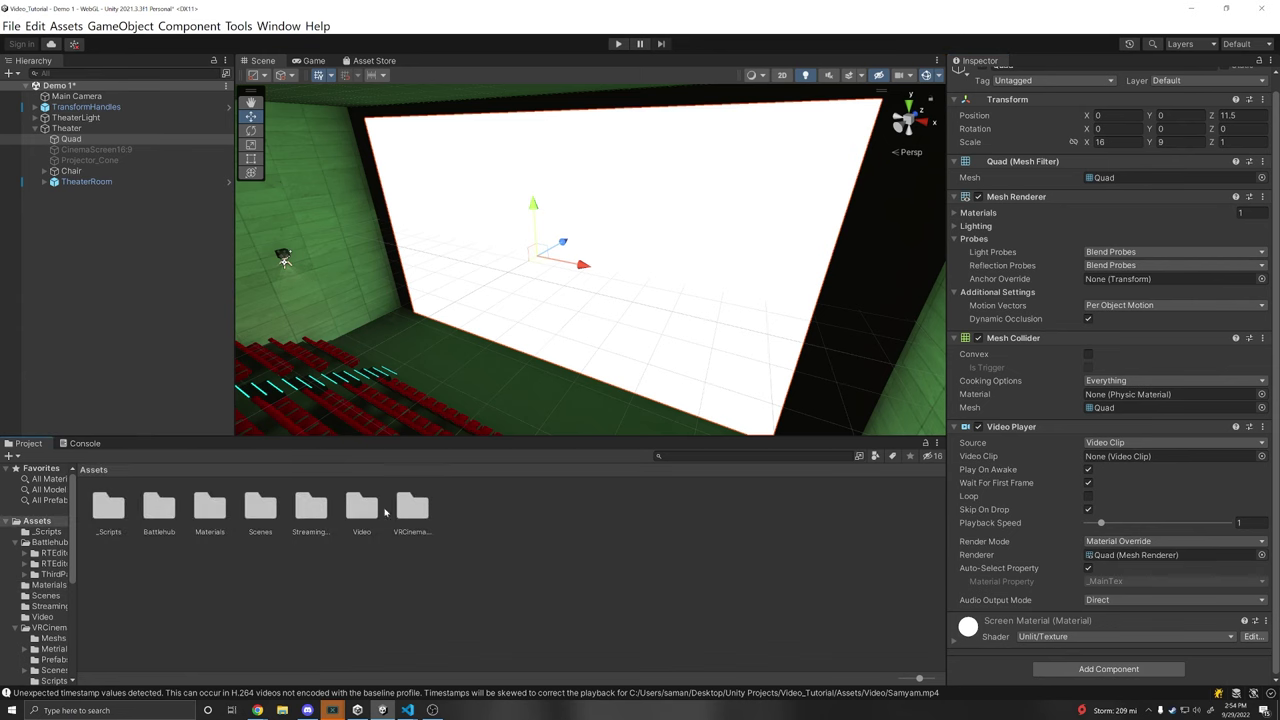
right_click(521, 521)
mouse_move(560, 154)
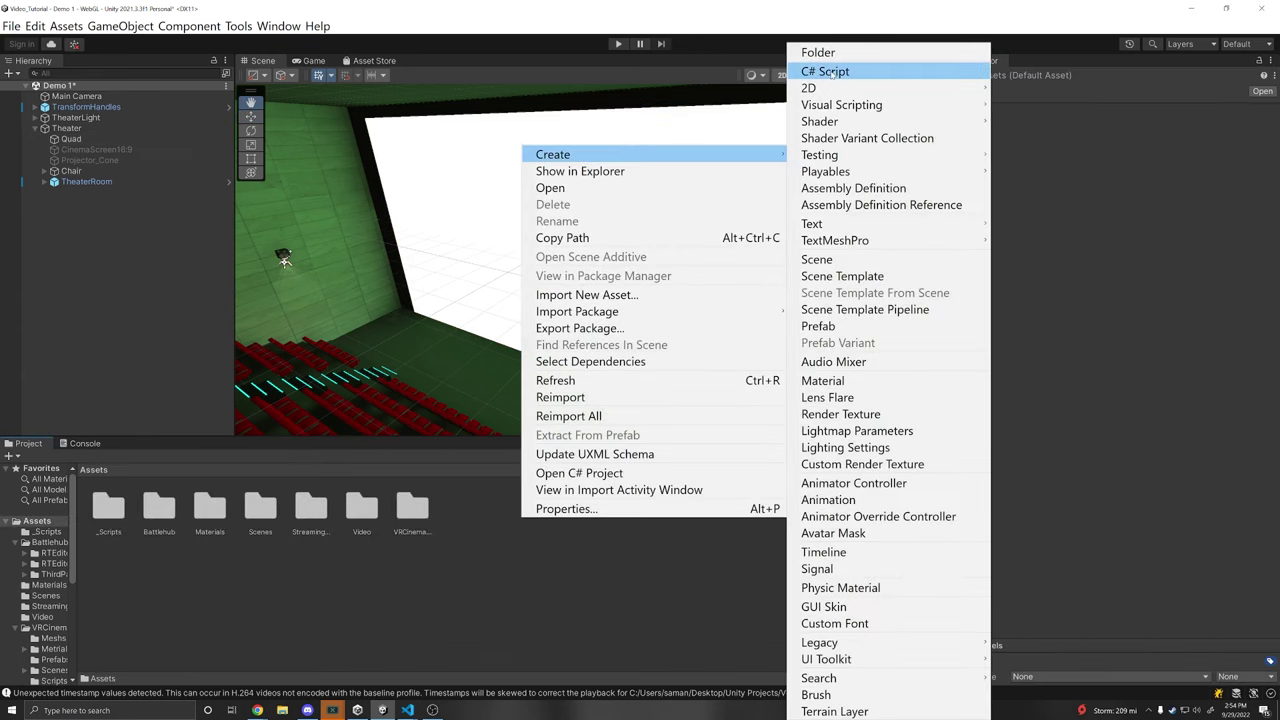
left_click(817, 53)
type("Videos")
key("Return")
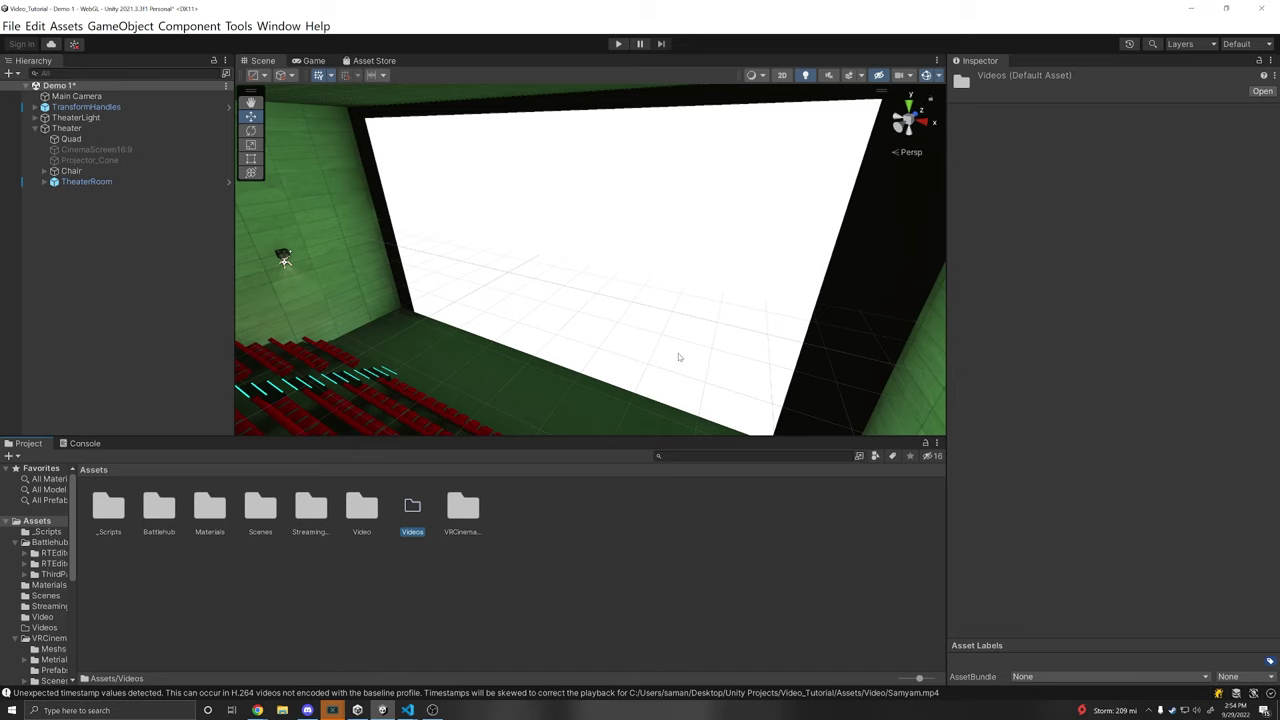
Step: Open the Videos folder and bring a video file into it from File Explorer
double_click(361, 506)
left_click(92, 469)
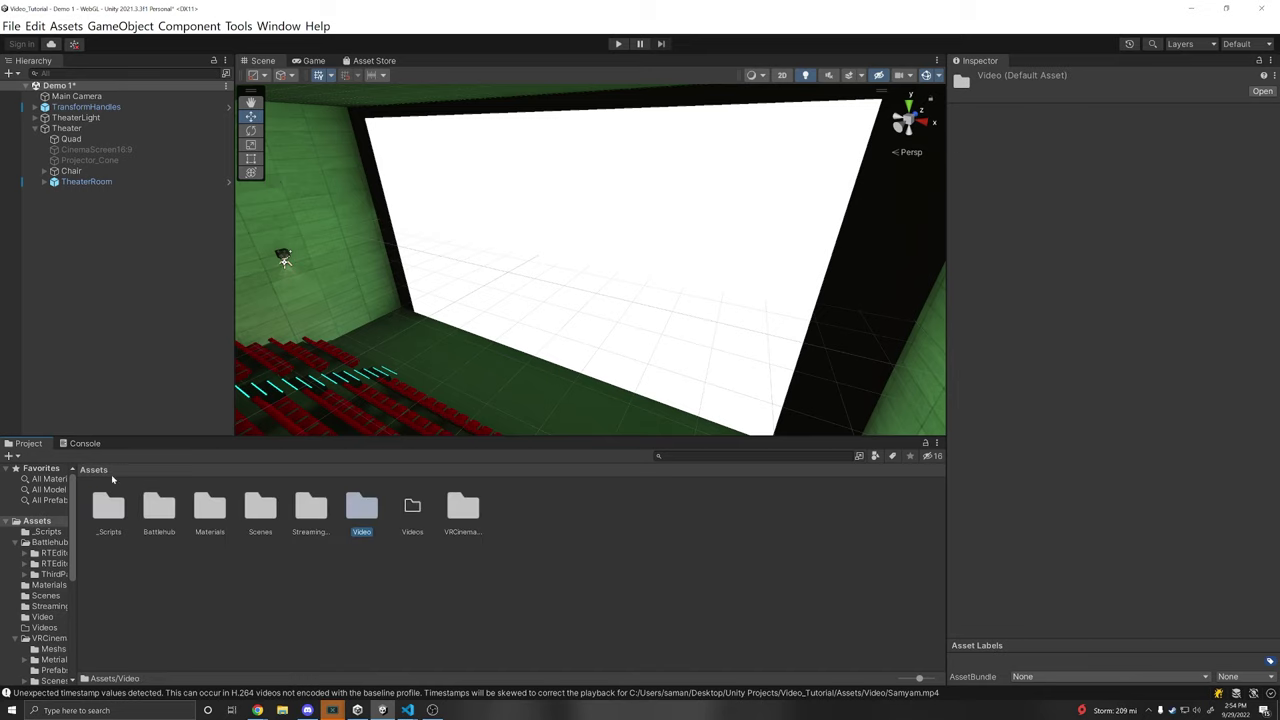
double_click(411, 506)
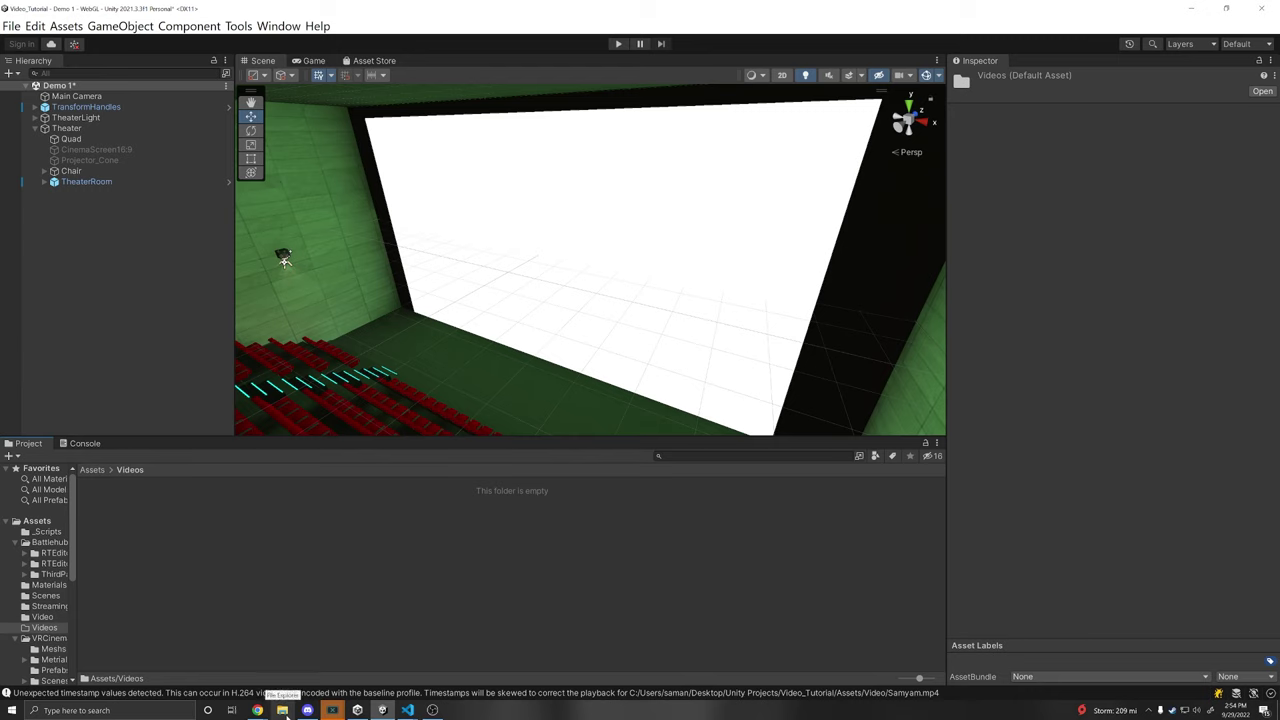
left_click(283, 710)
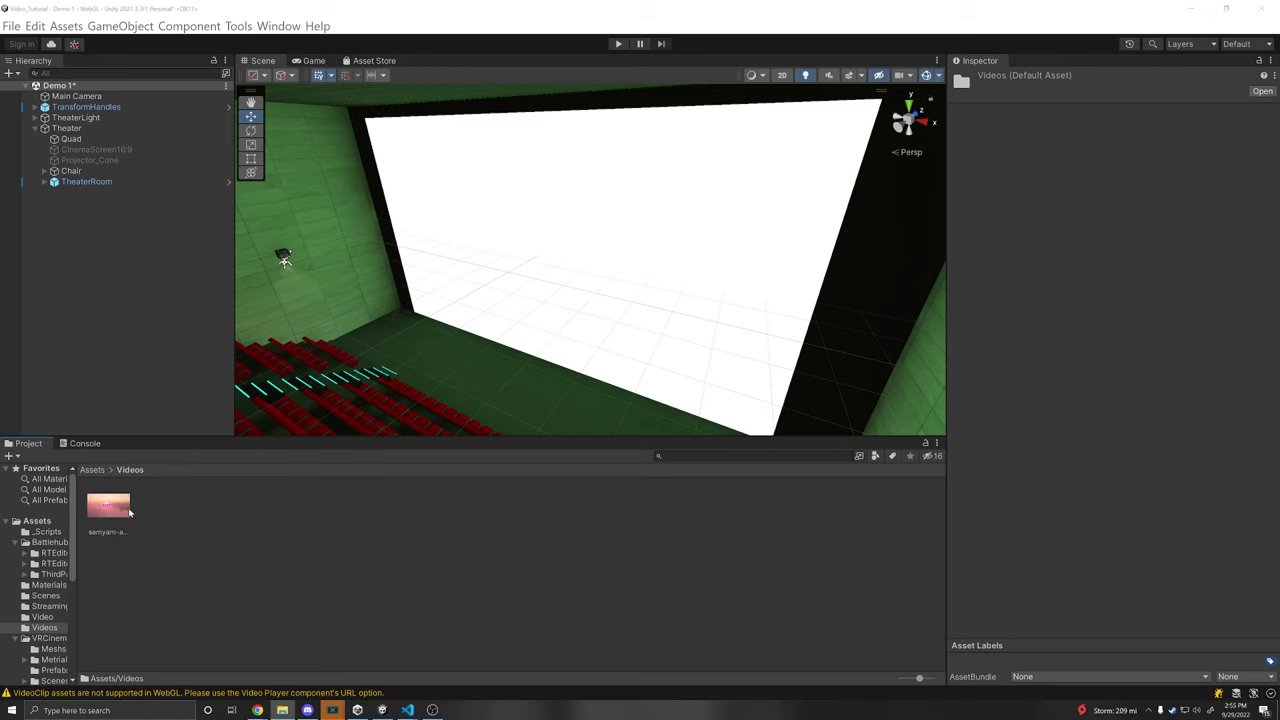
Step: Assign the samyam-affiliate_speed_up_dev-v2.mp4 clip from the Videos folder to the Quad's Video Player
left_click(129, 512)
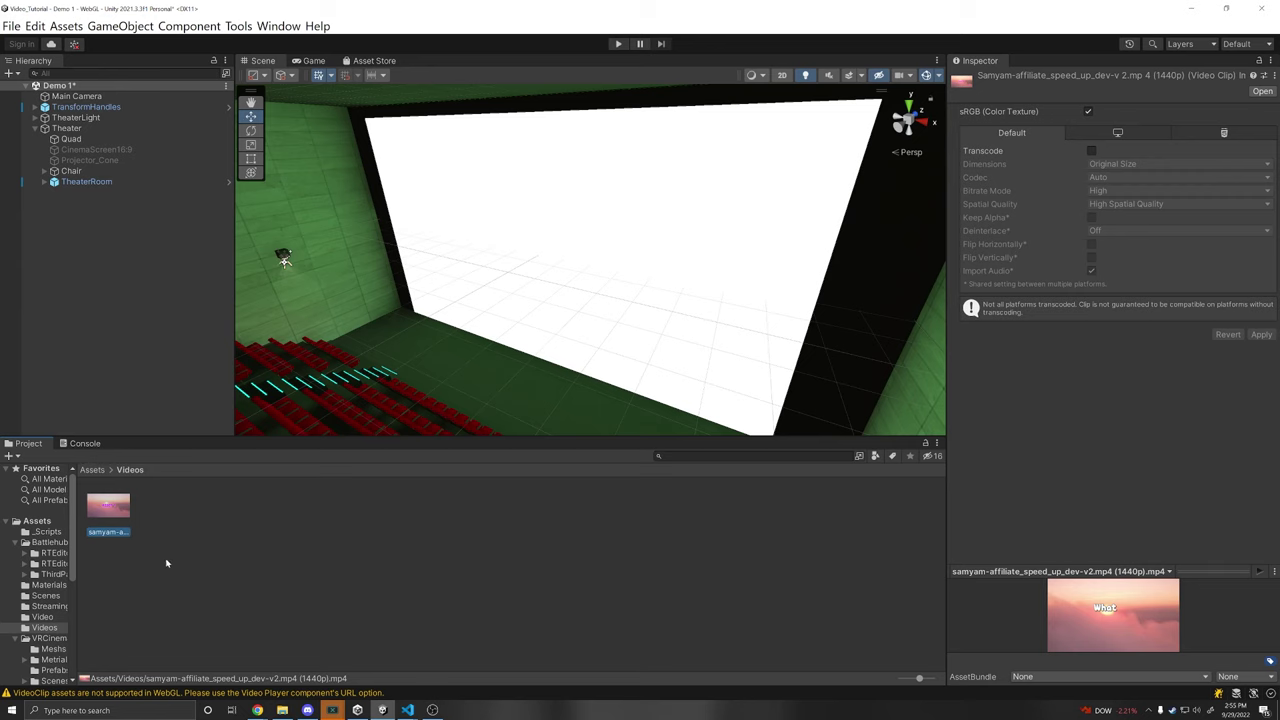
left_click(130, 142)
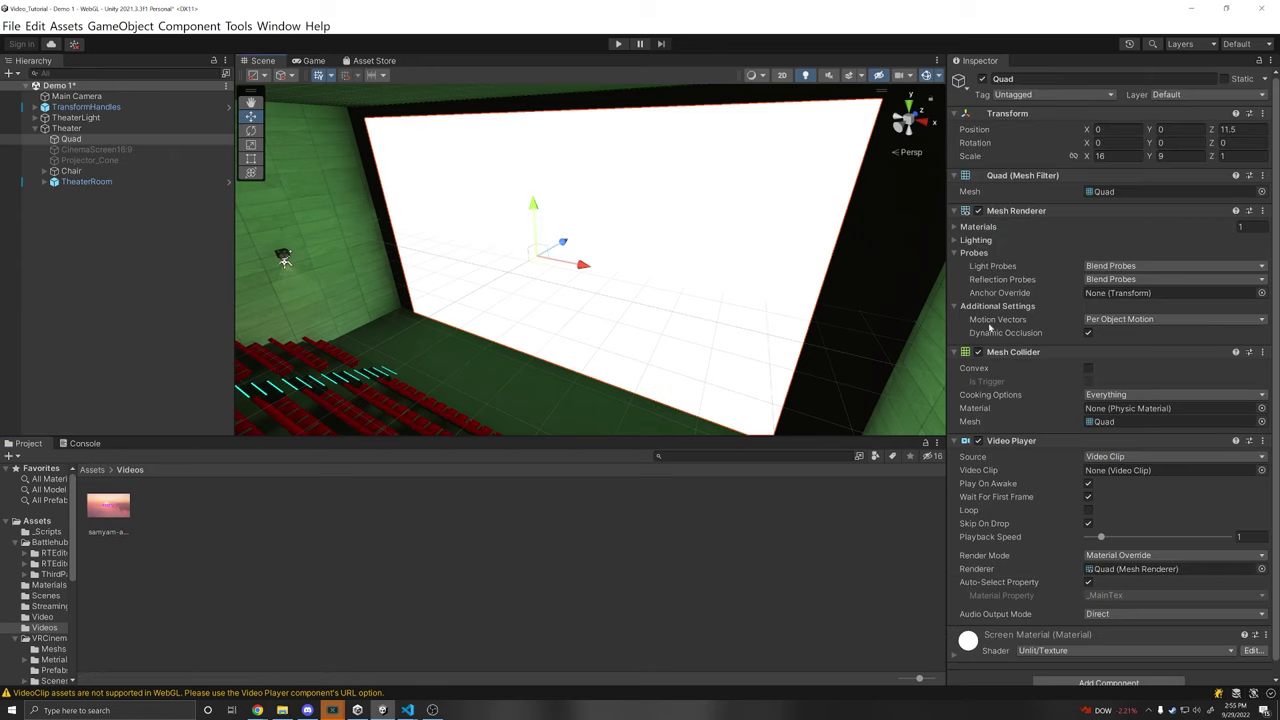
scroll(1072, 438, "down", 1)
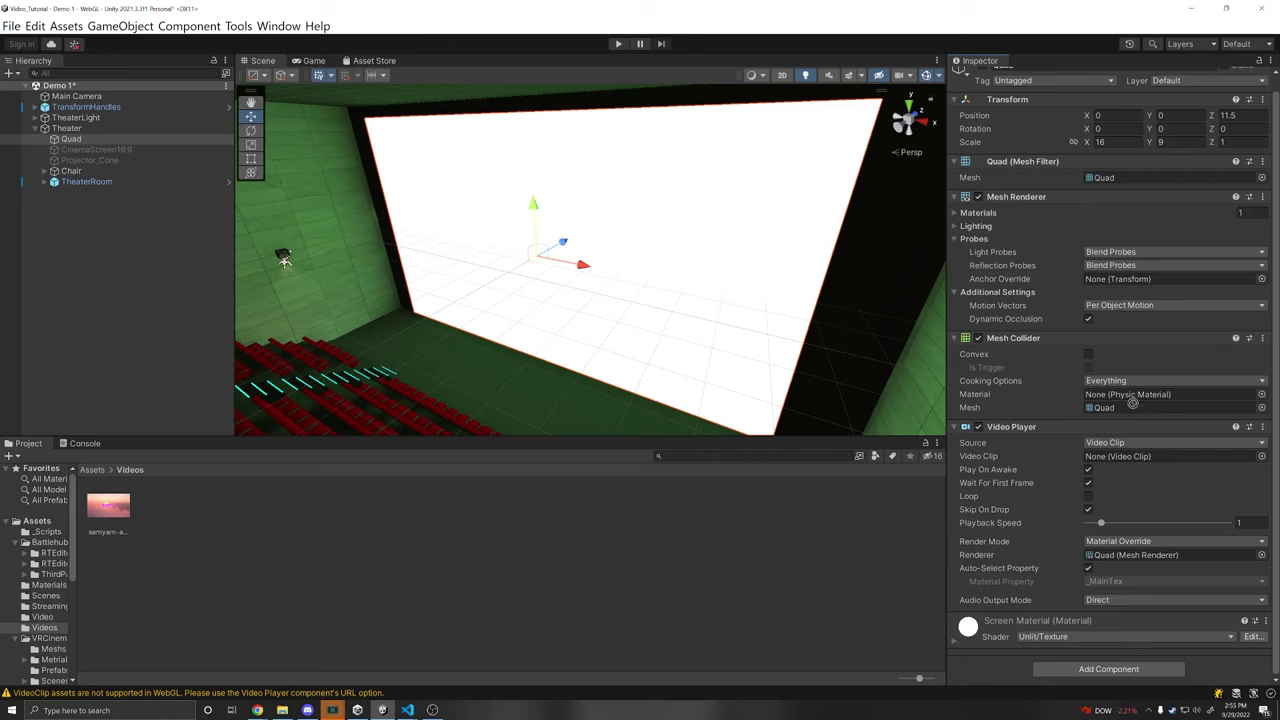
left_click_drag(1132, 401, 1128, 457)
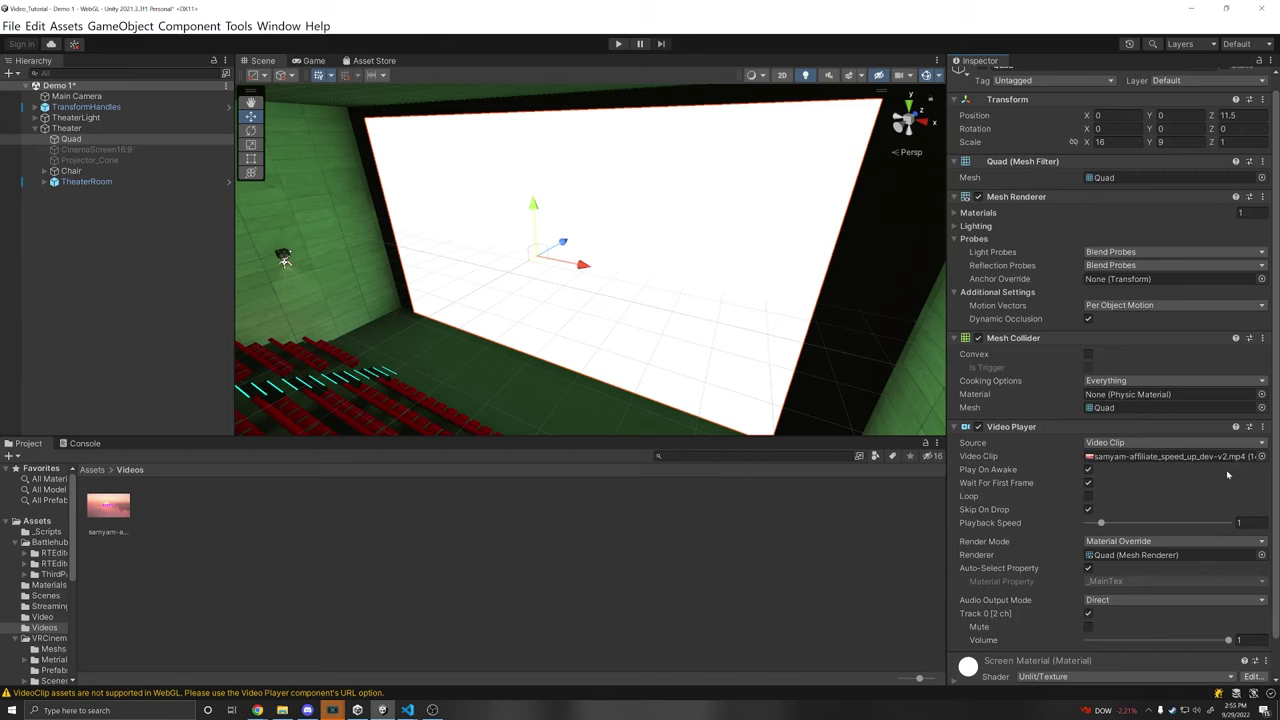
left_click(1261, 456)
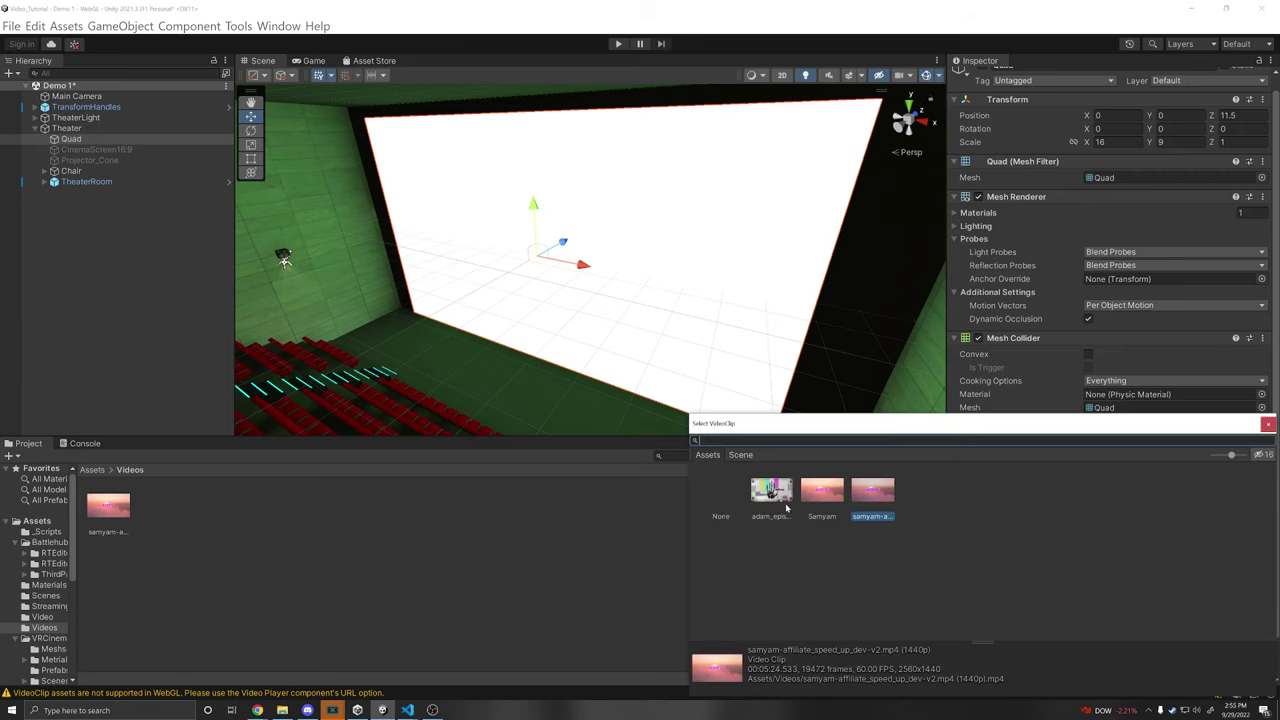
left_click(1210, 391)
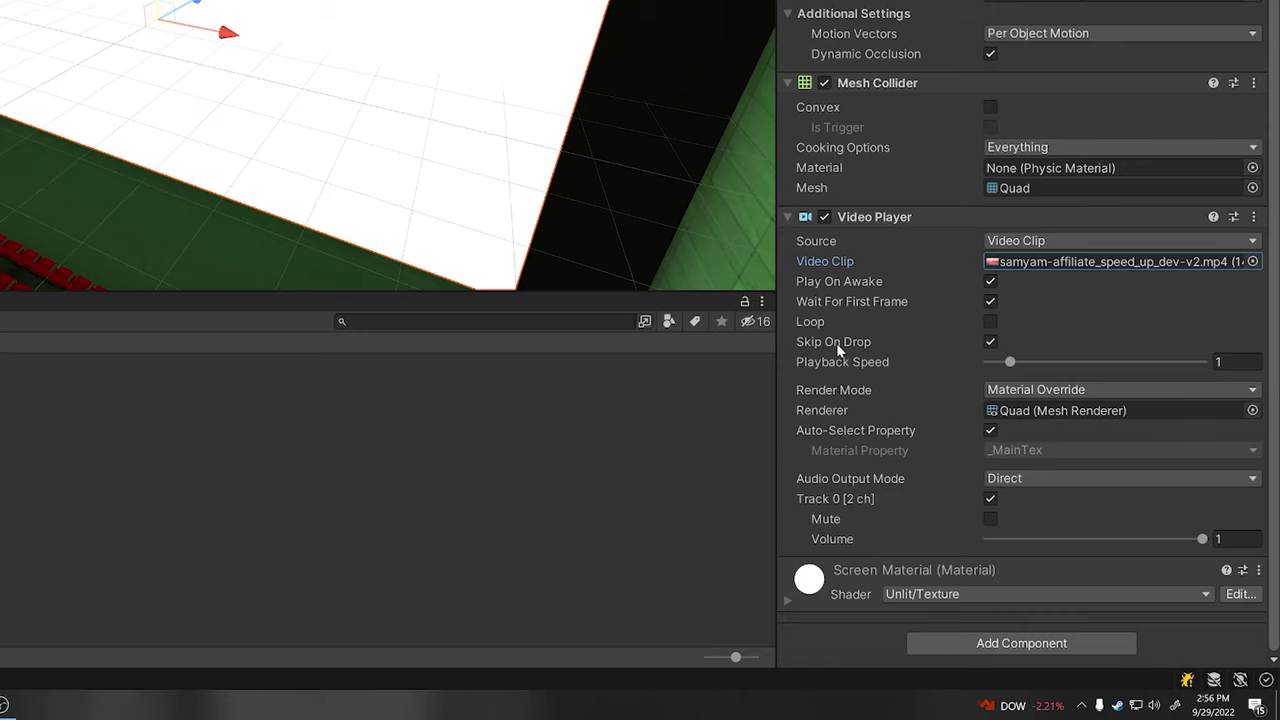
Step: Set the Video Player's Playback Speed to 1.36 and test it in Play mode
mouse_move(836, 343)
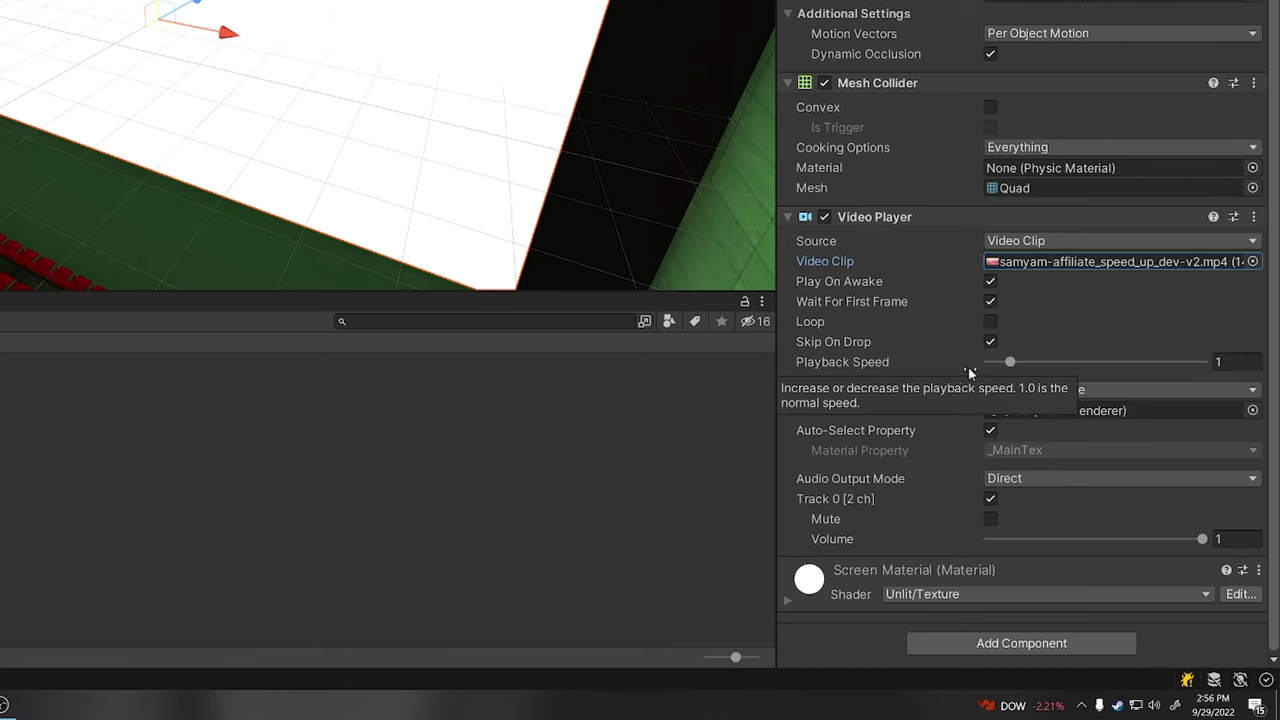
left_click_drag(1010, 362, 1148, 361)
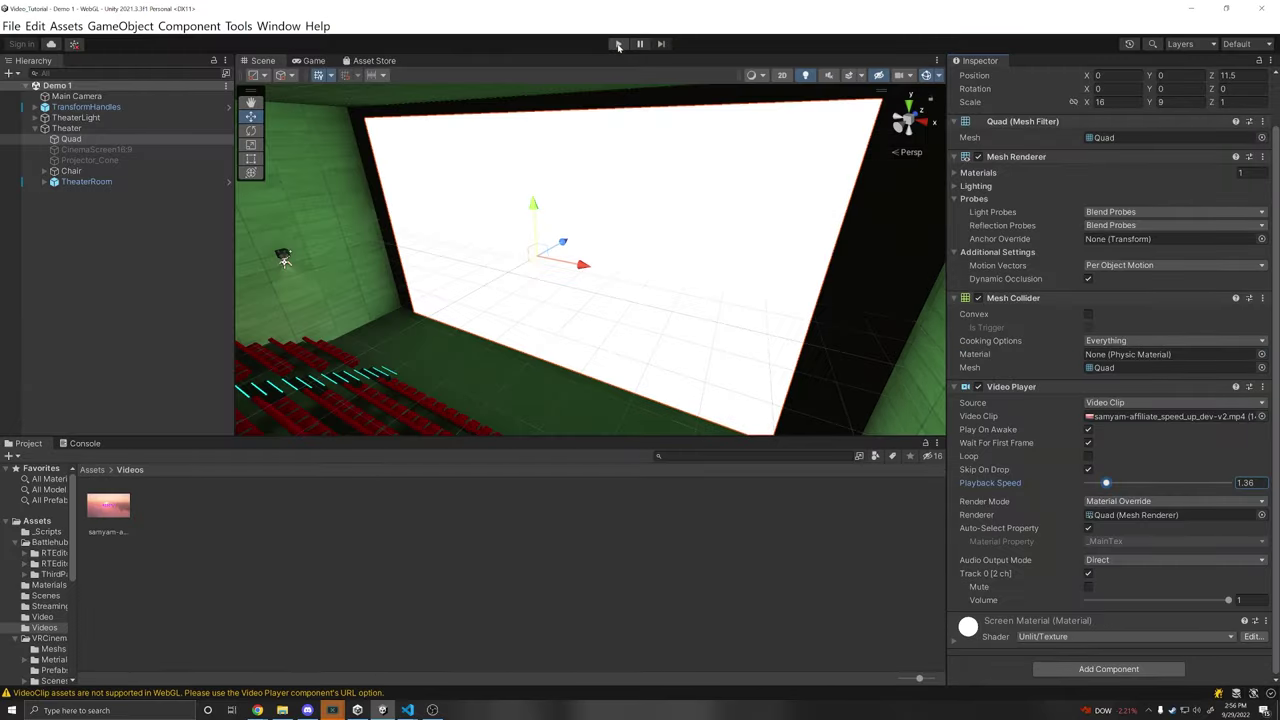
key("ctrl+p")
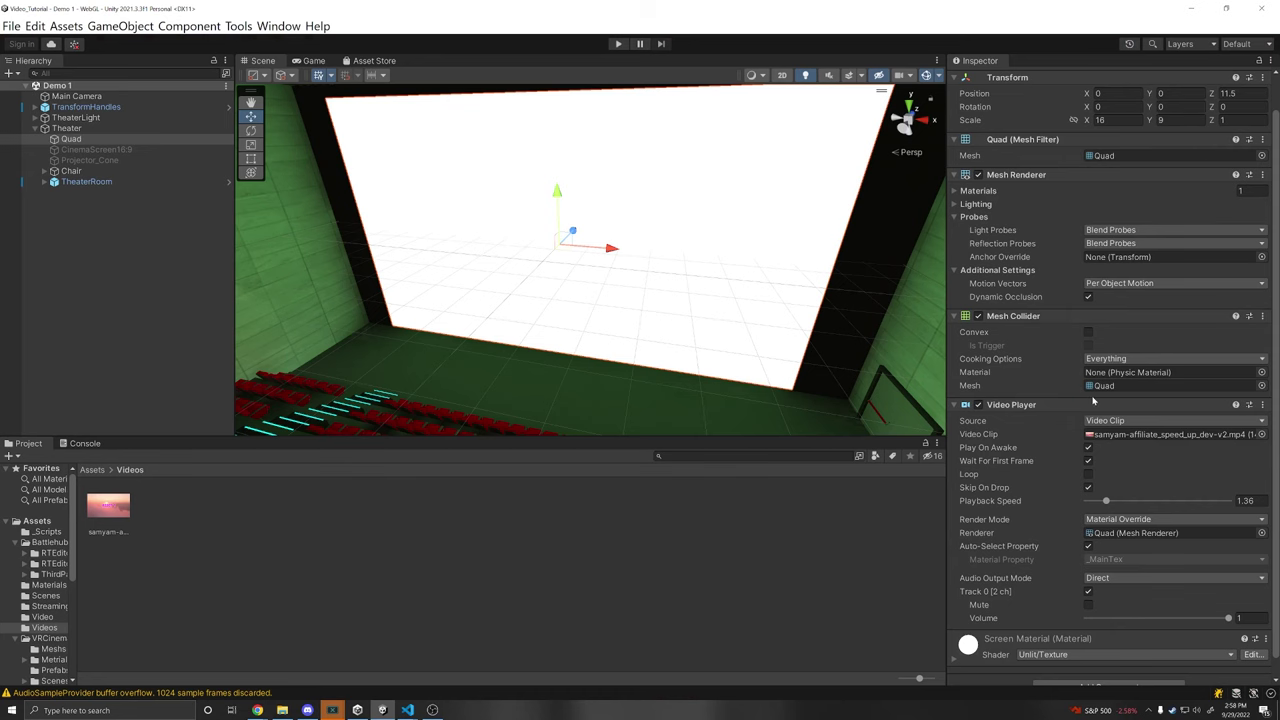
Step: Set the Quad's Video Player source to URL
scroll(1093, 400, "down", 1)
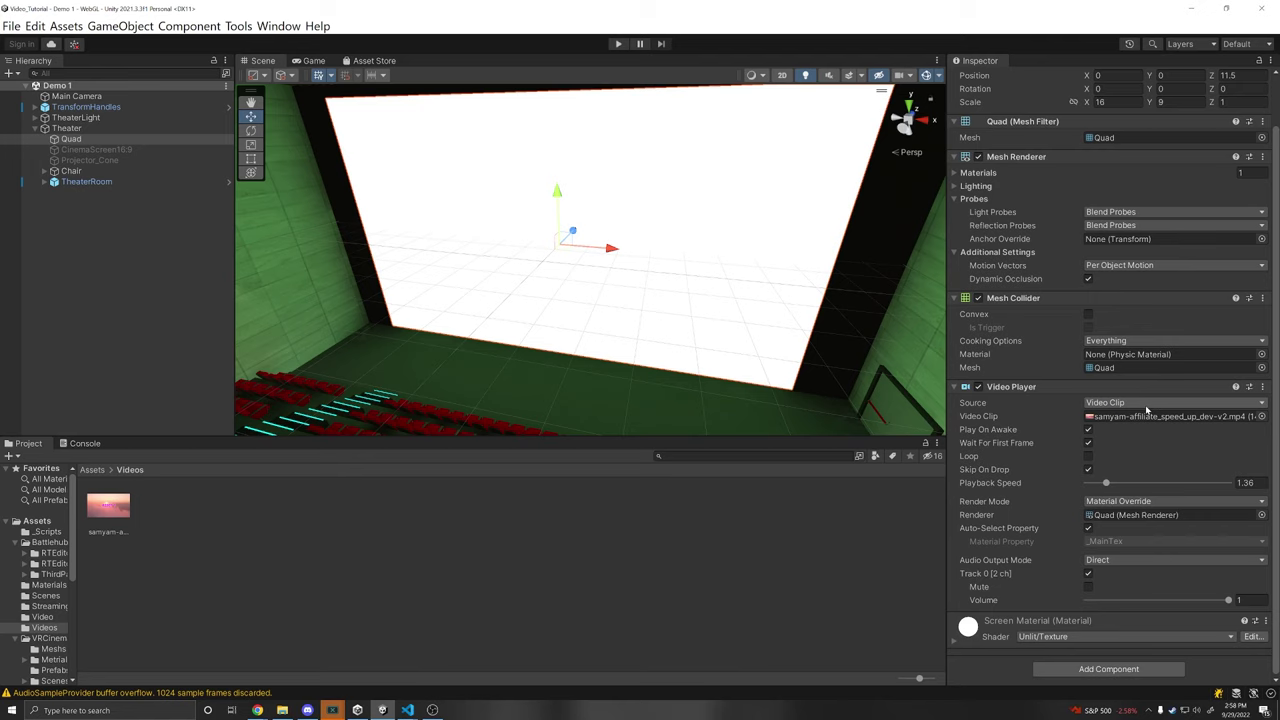
left_click(1146, 404)
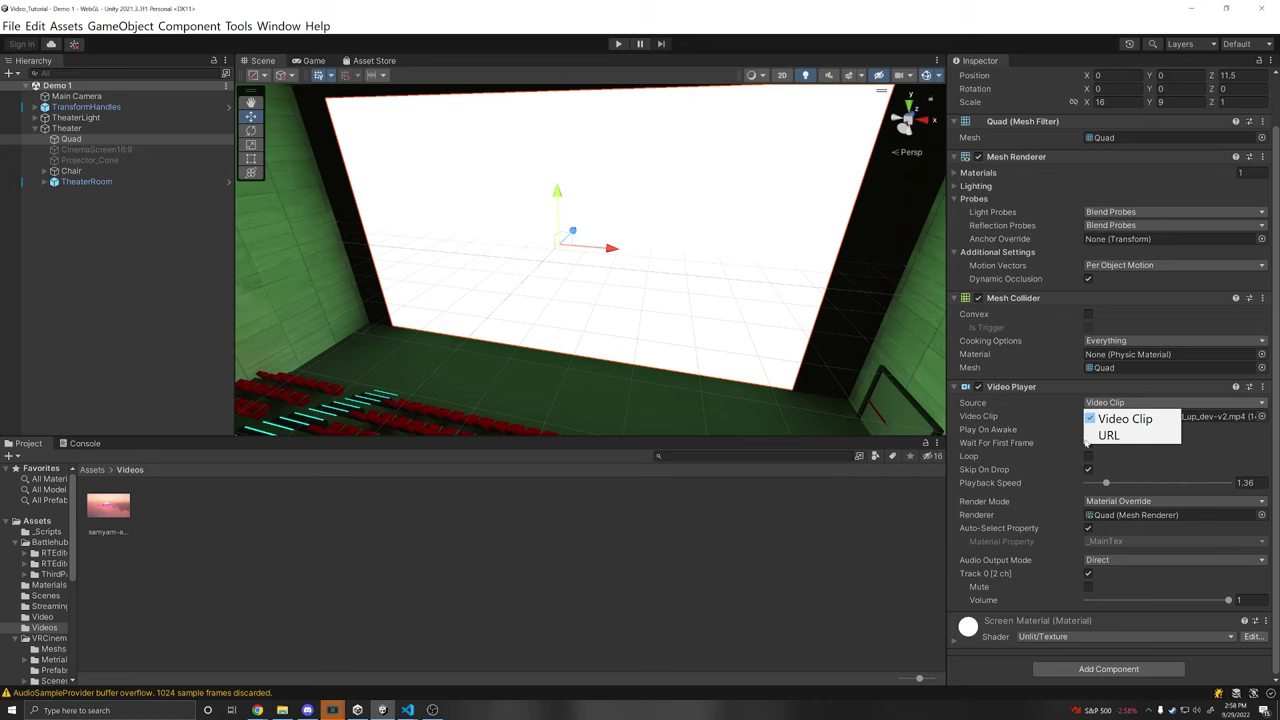
left_click(1112, 435)
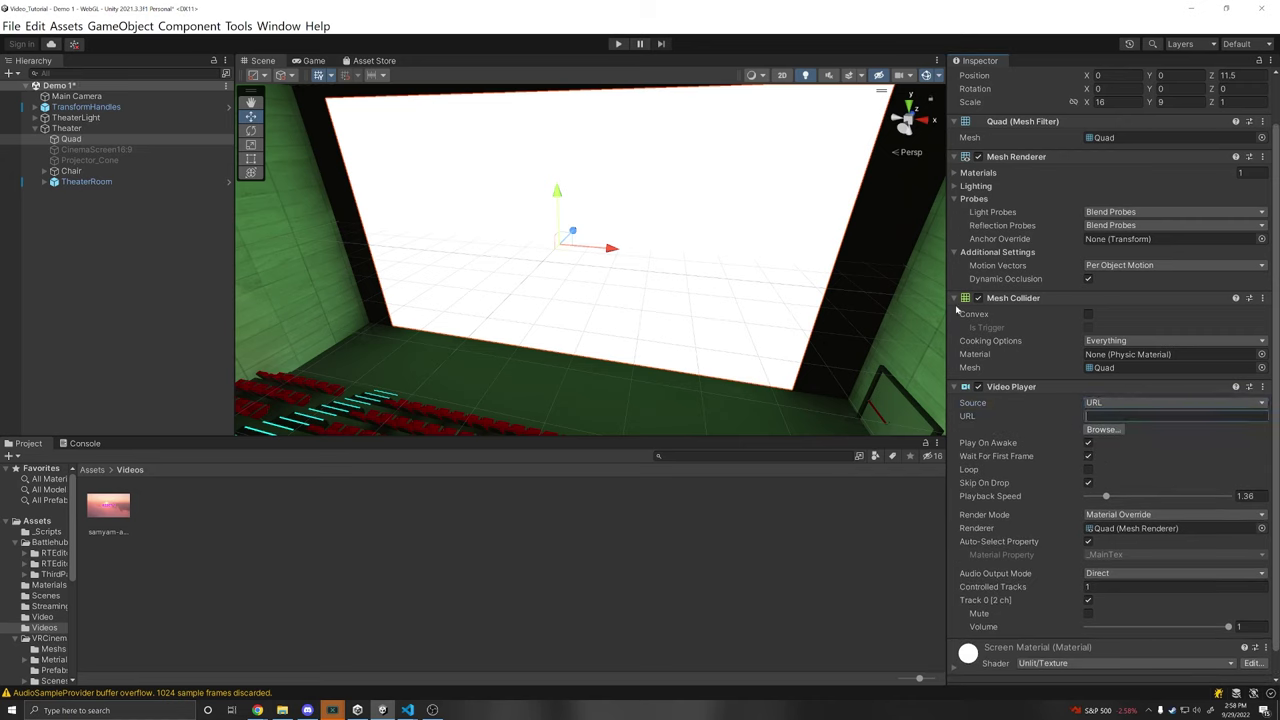
Step: Switch to Chrome and open the Distribution section in the Vimeo video's advanced settings
key("alt+Tab")
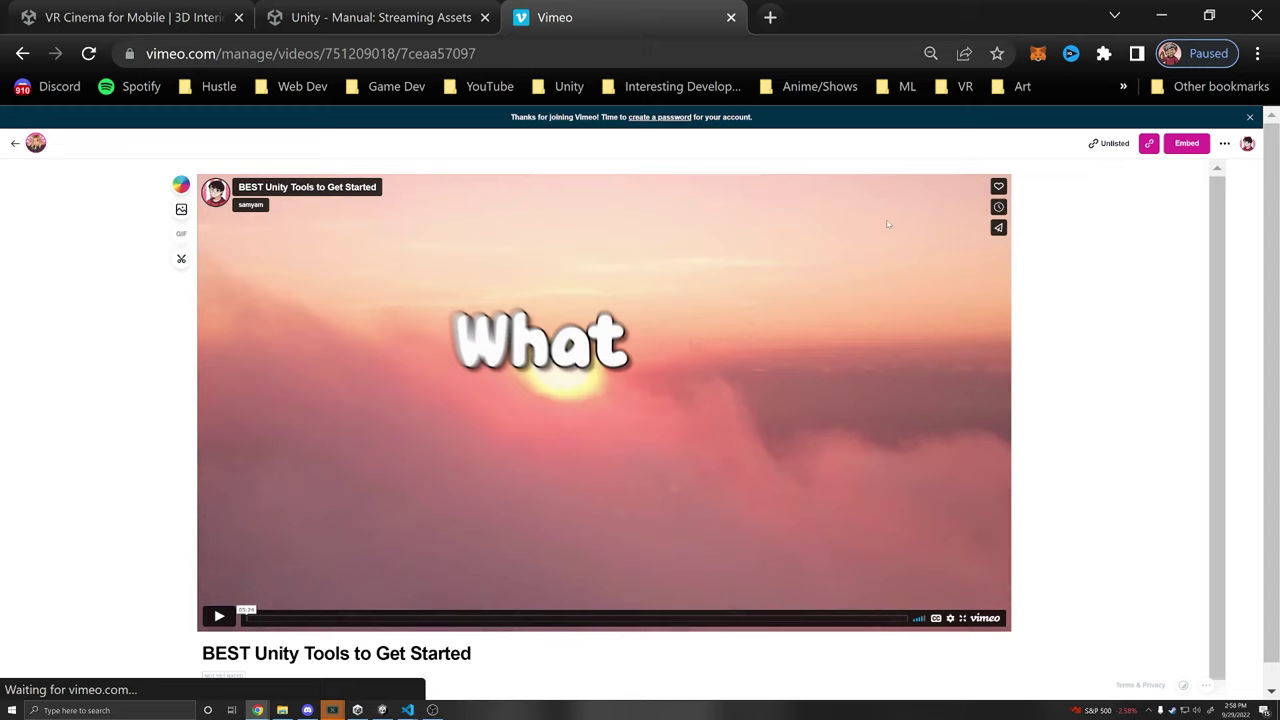
left_click(1244, 322)
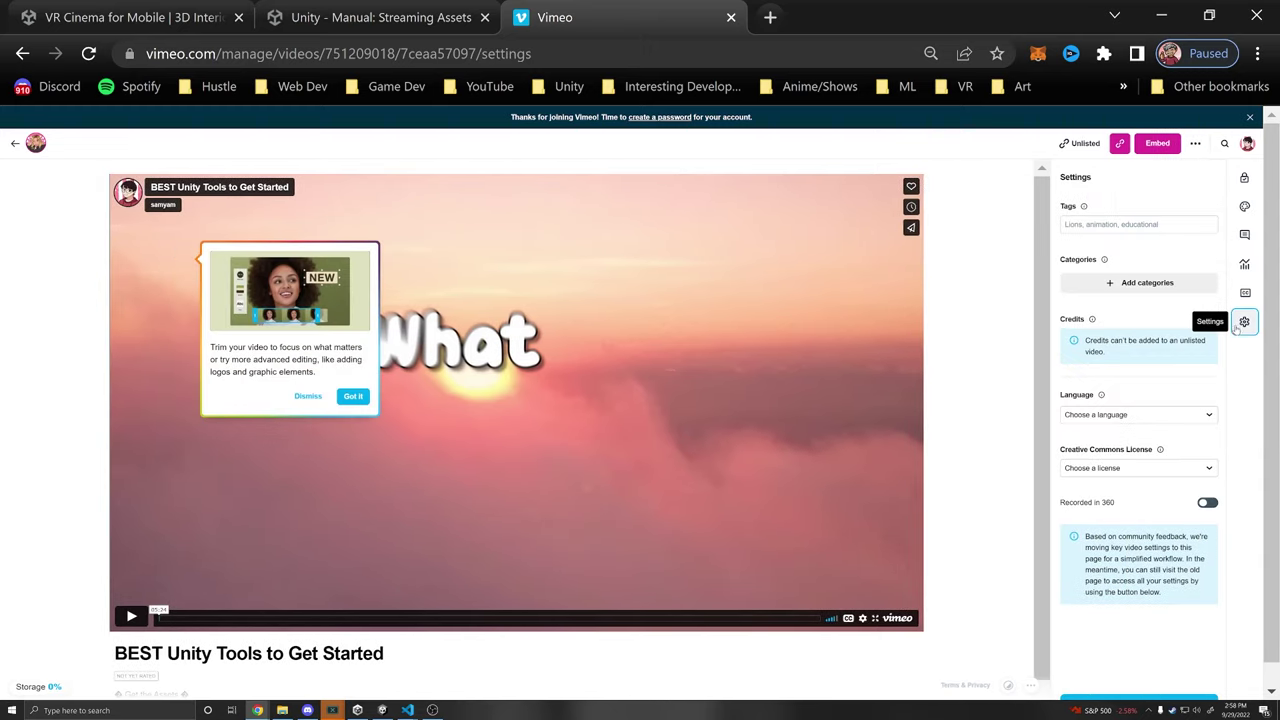
scroll(1137, 640, "down", 1)
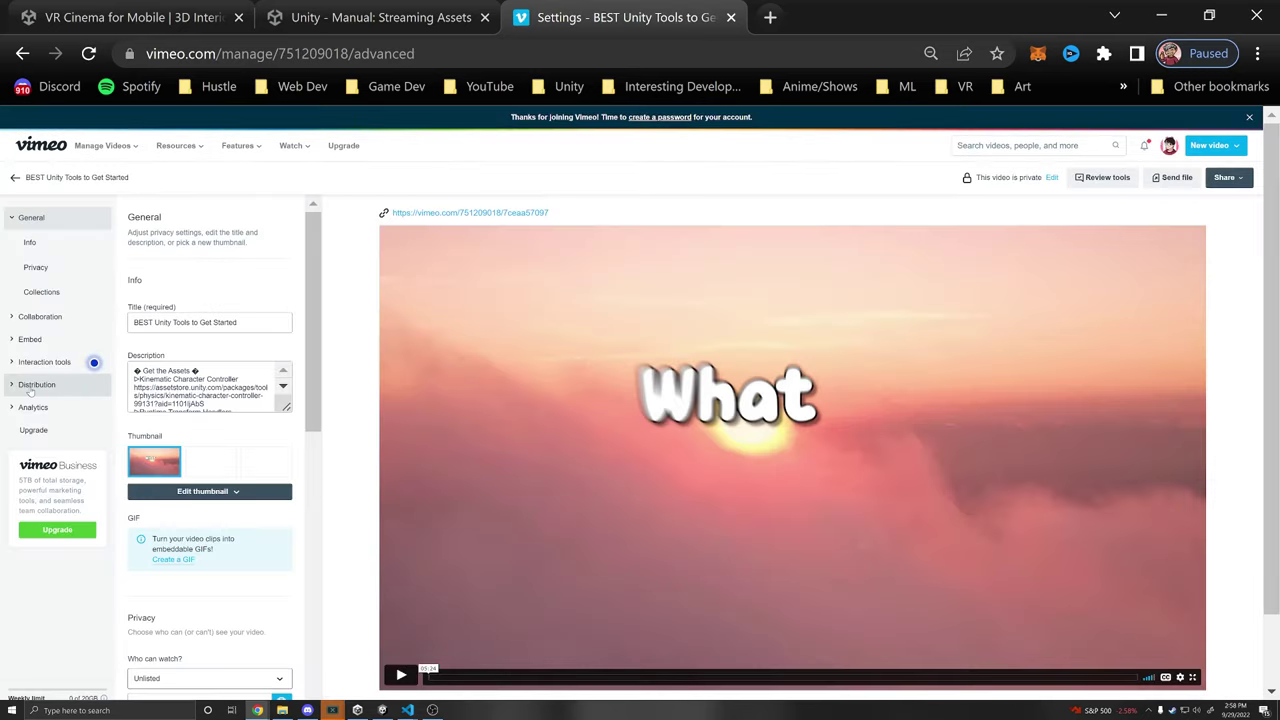
left_click(36, 383)
scroll(254, 366, "down", 5)
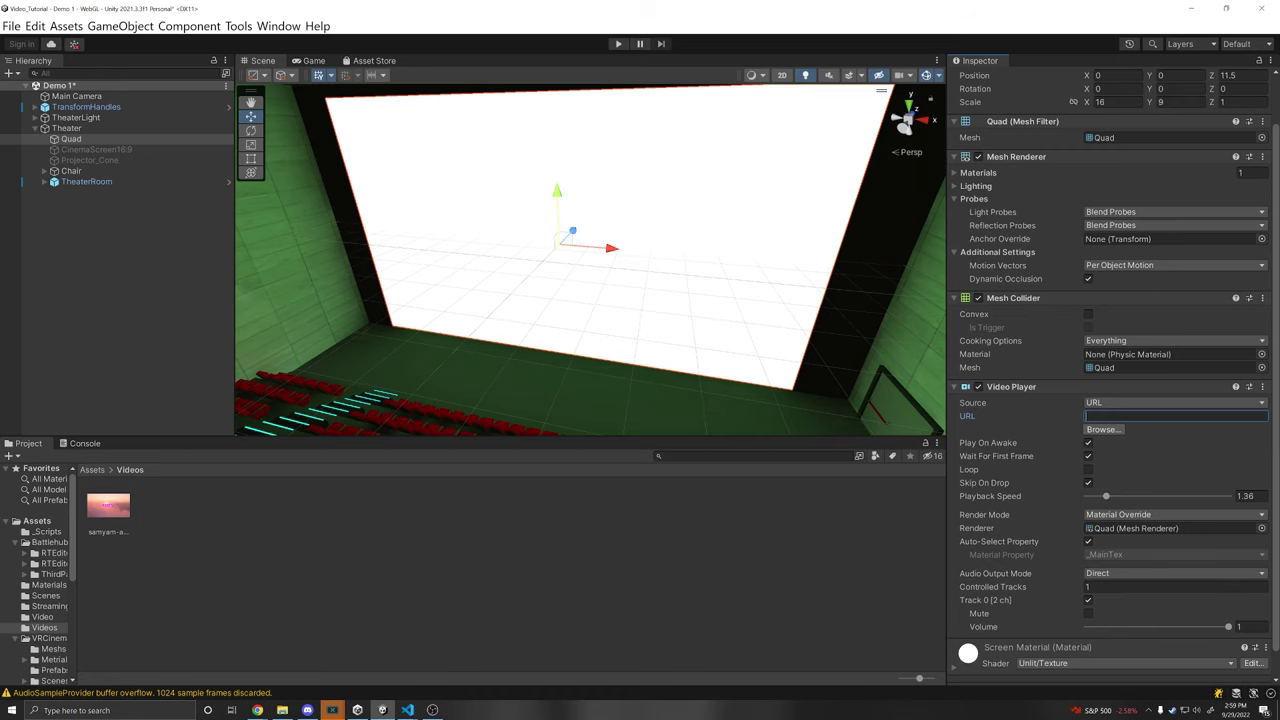
Step: Switch back to Unity, paste the copied video link as the Video Player's URL and test-play the scene
key("ctrl+v")
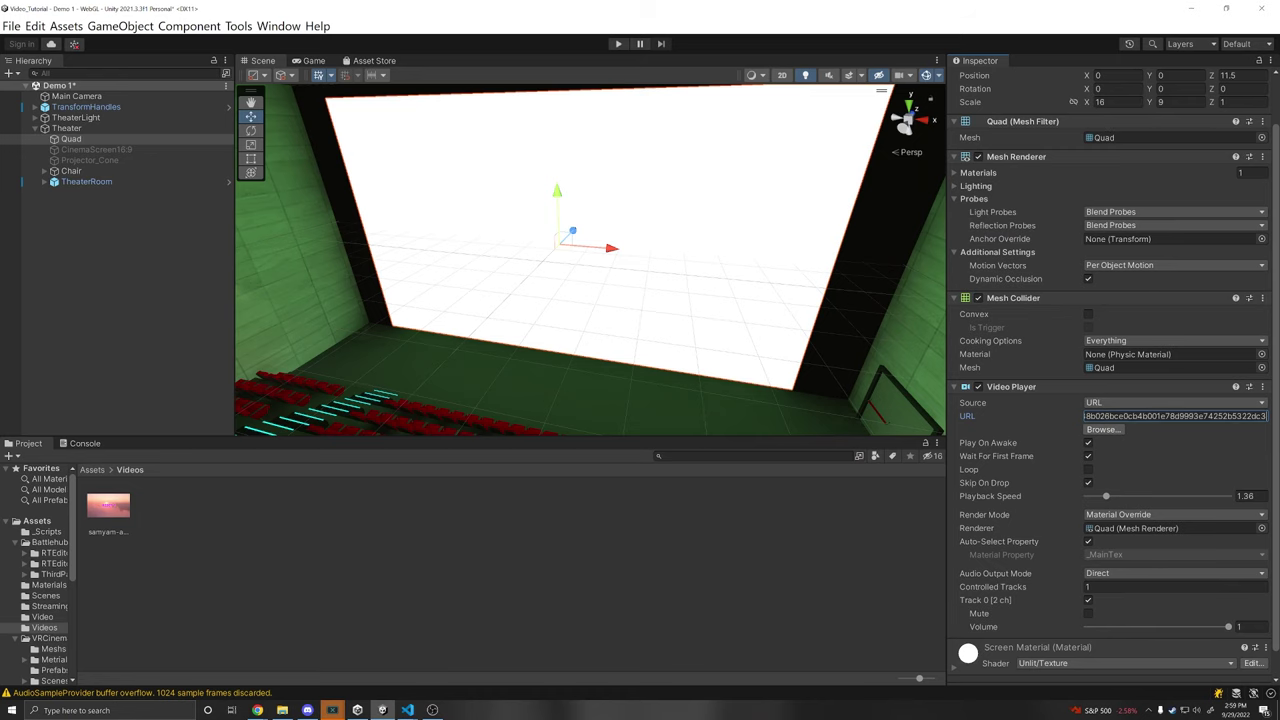
key("ctrl+p")
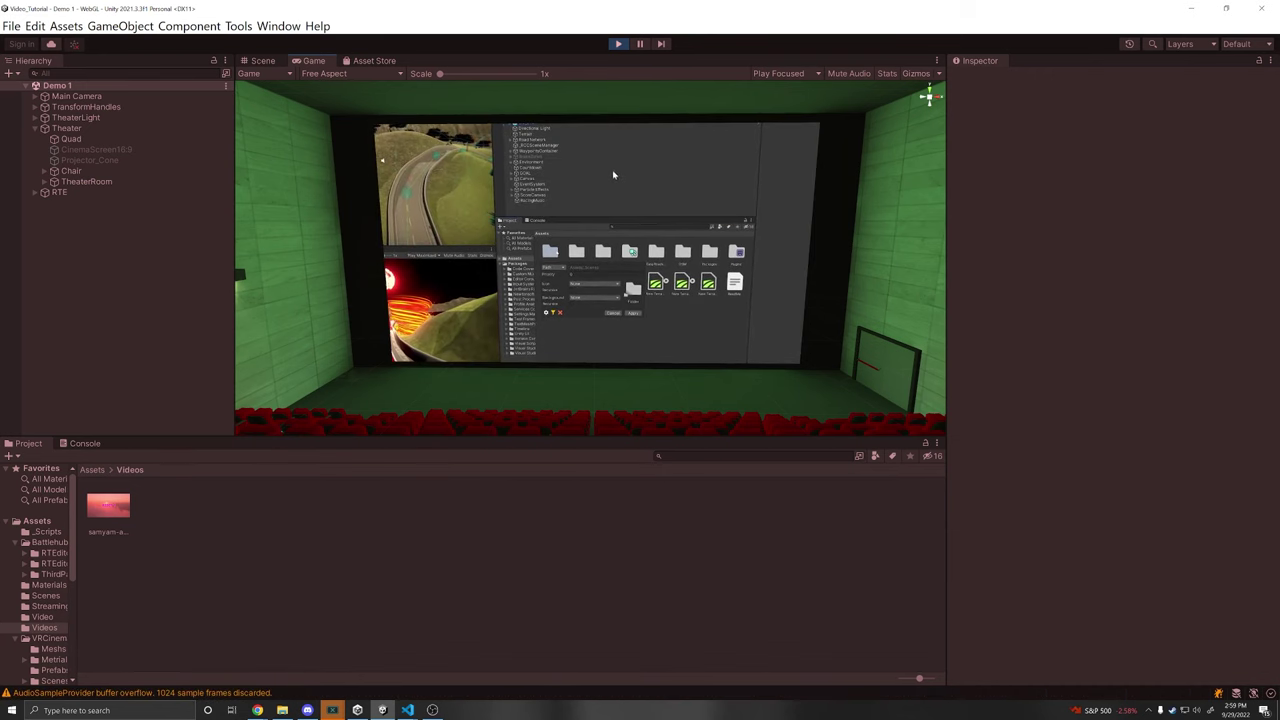
key("ctrl+p")
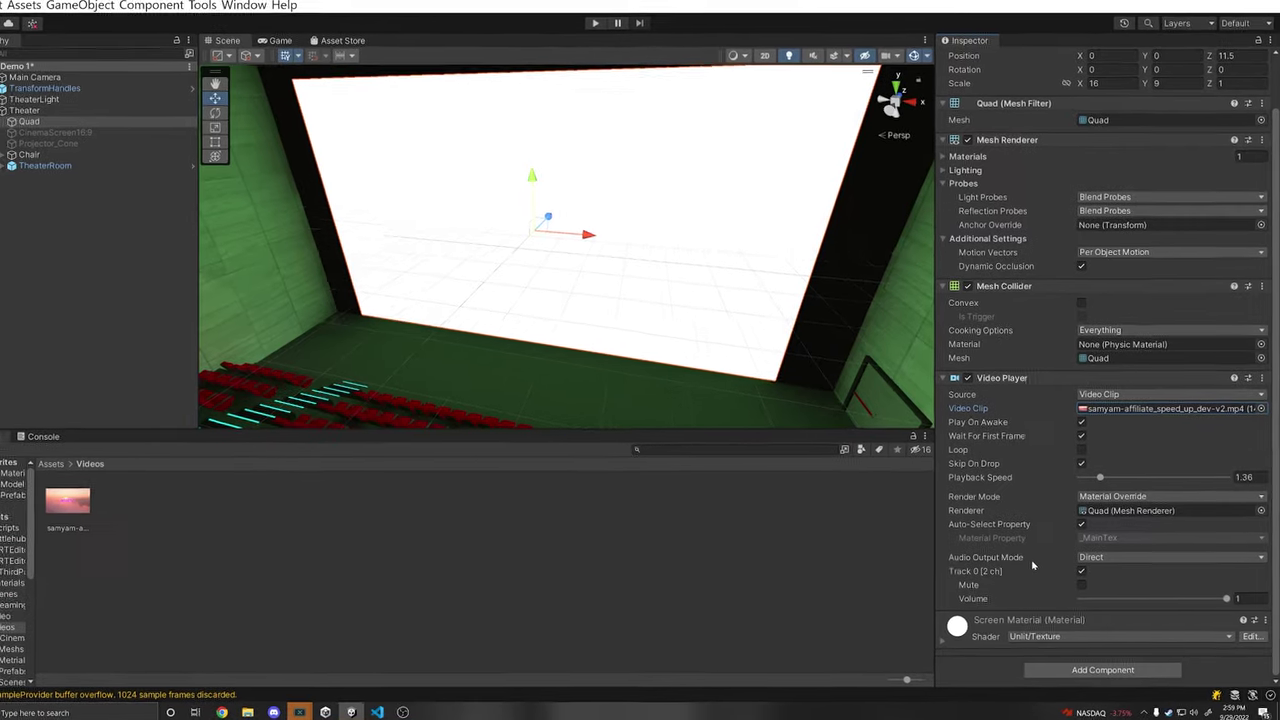
Step: Set the Video Player's Track 0 volume to 1 and its Audio Output Mode to Audio Source
left_click(1062, 539)
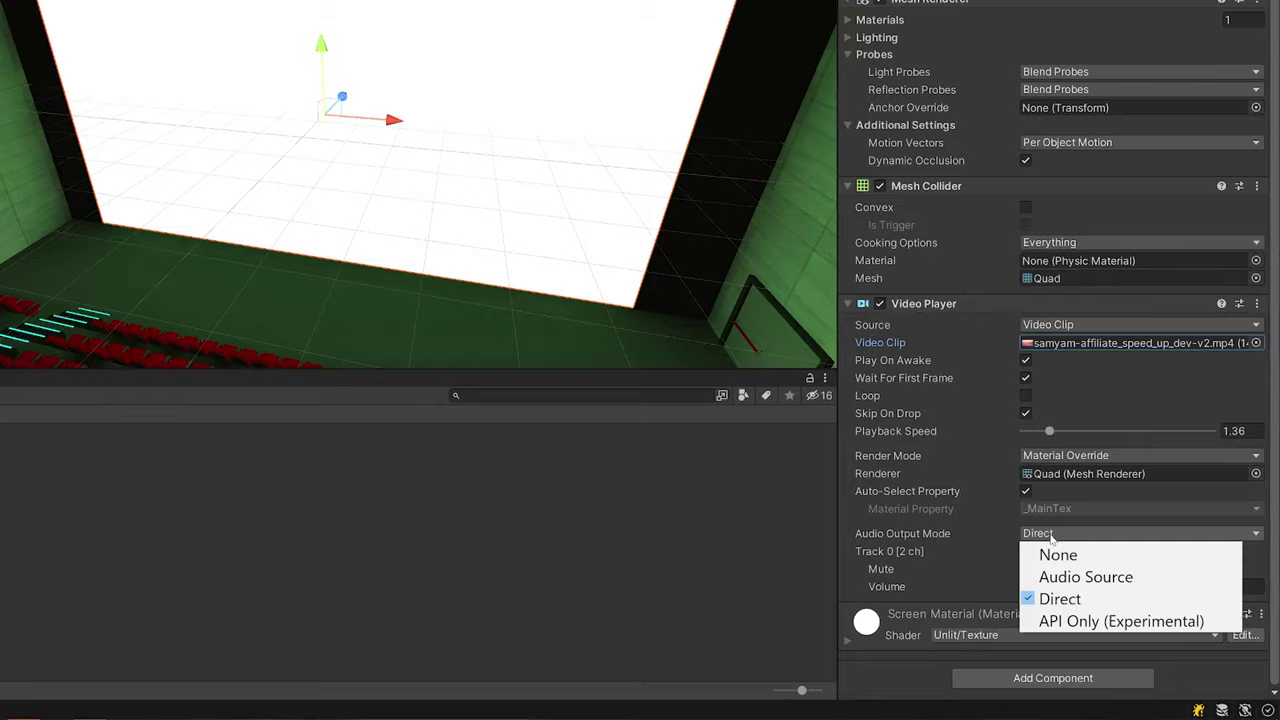
left_click(1060, 590)
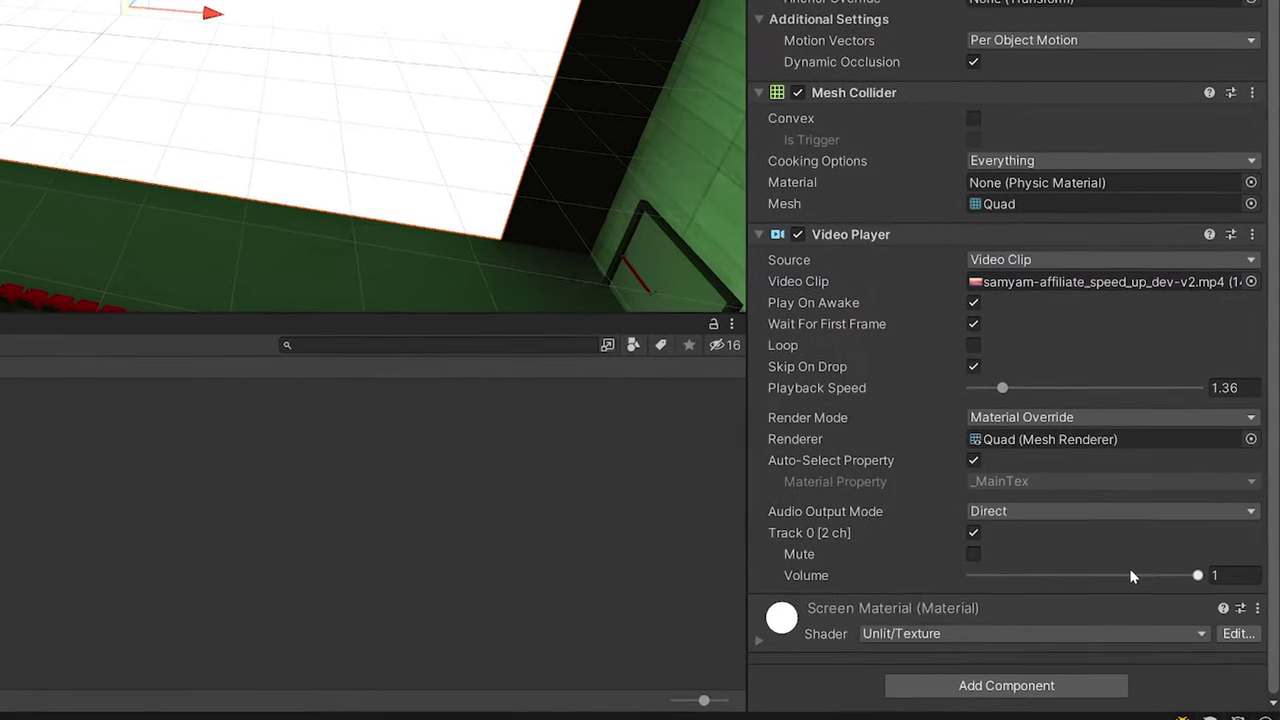
mouse_move(1201, 578)
left_mouse_down()
mouse_move(1045, 580)
mouse_move(1210, 590)
left_mouse_up()
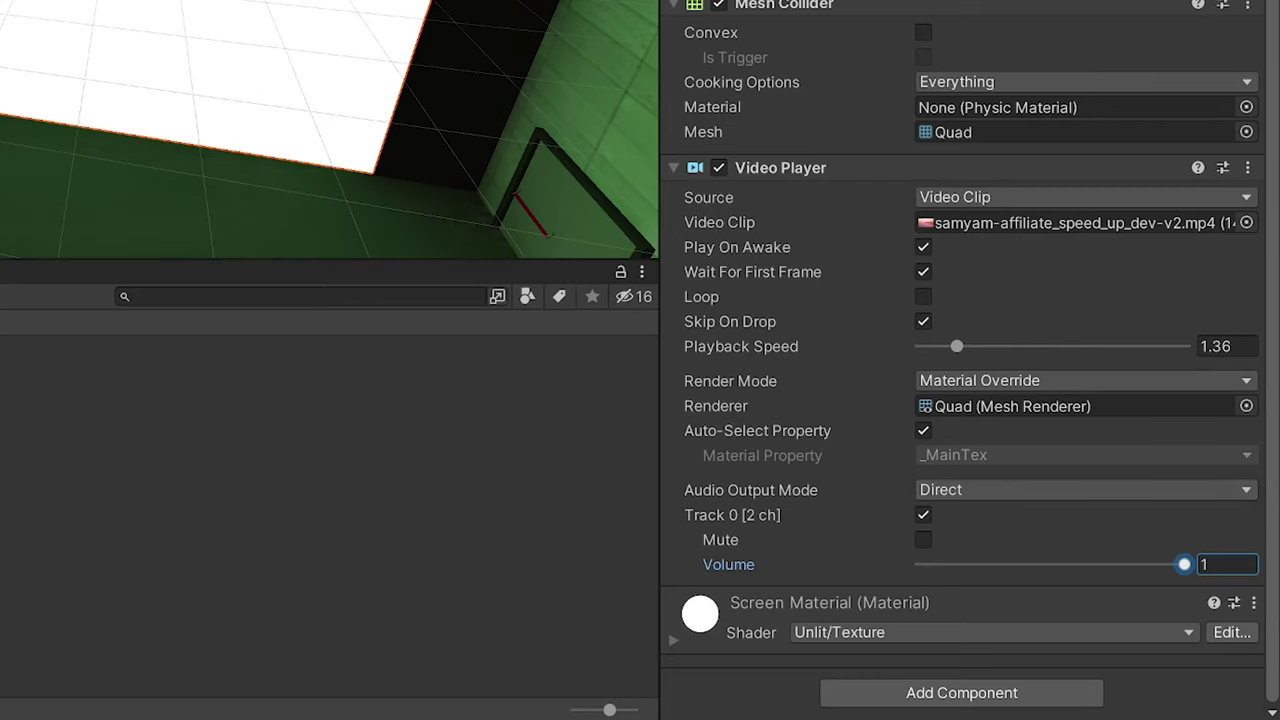
left_click(946, 489)
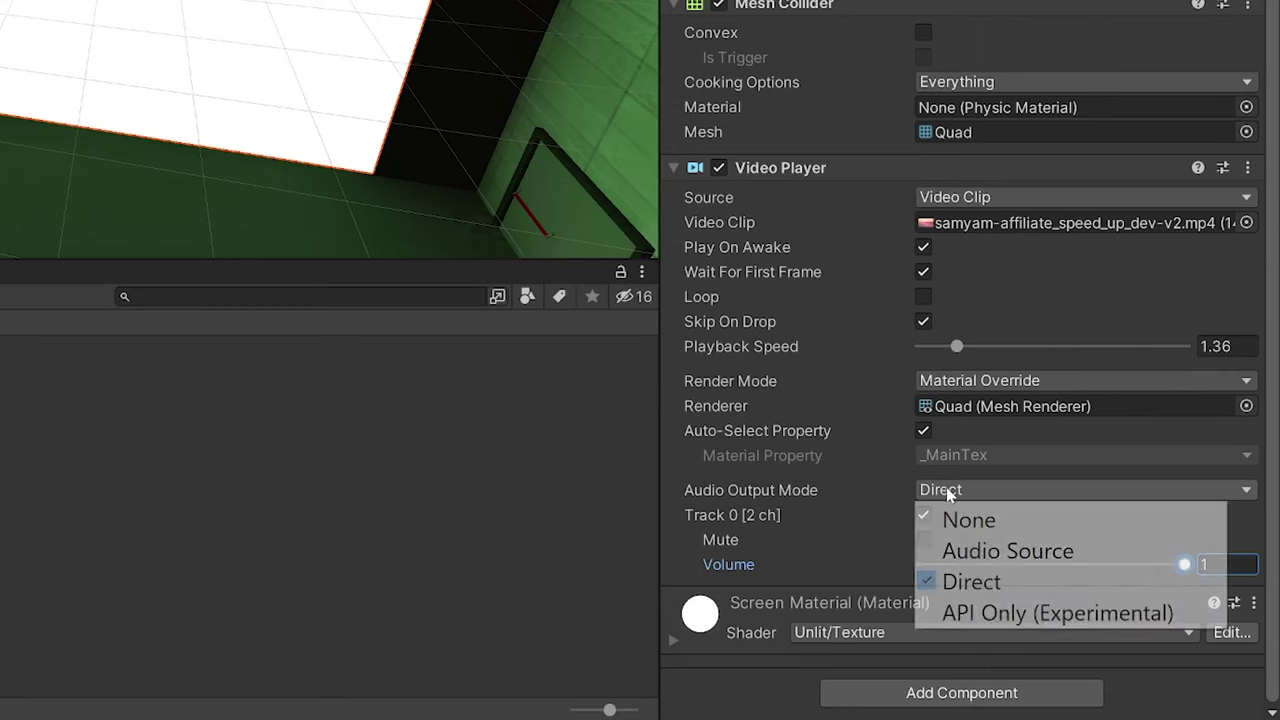
left_click(1005, 551)
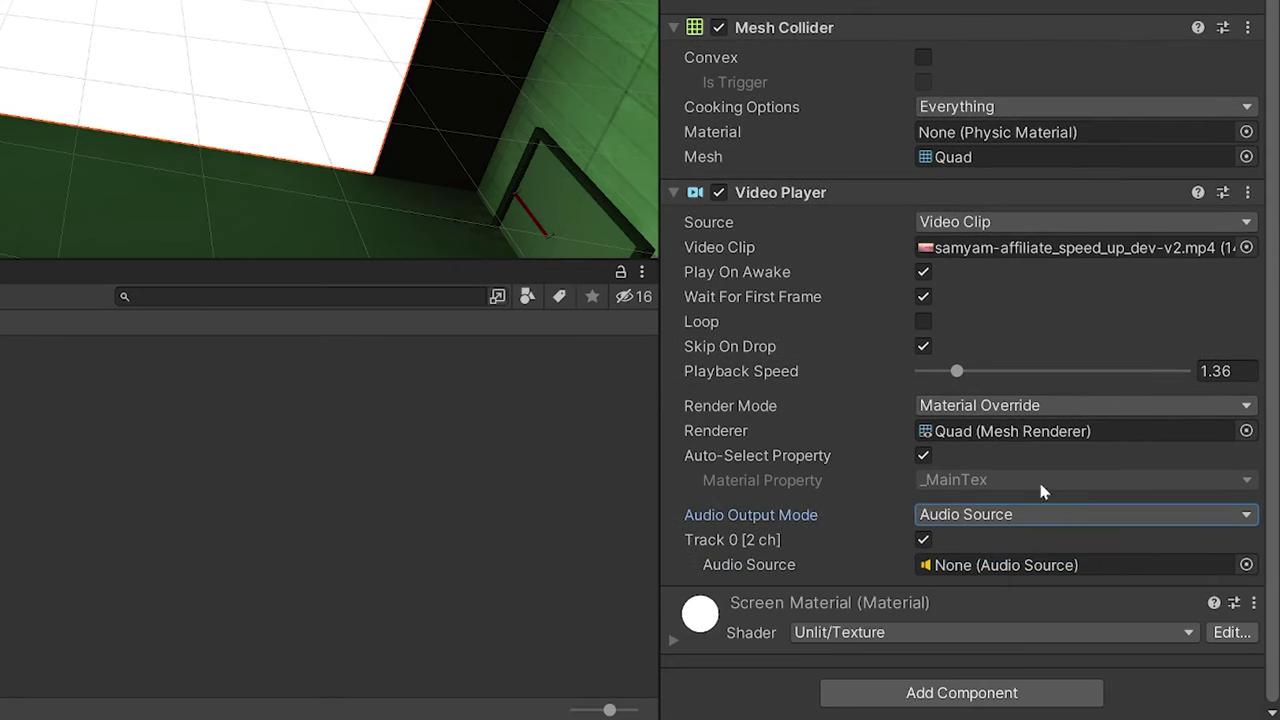
Step: Add an Audio Source component to the Quad and assign it as the Video Player's Track 0 audio source
left_click(962, 695)
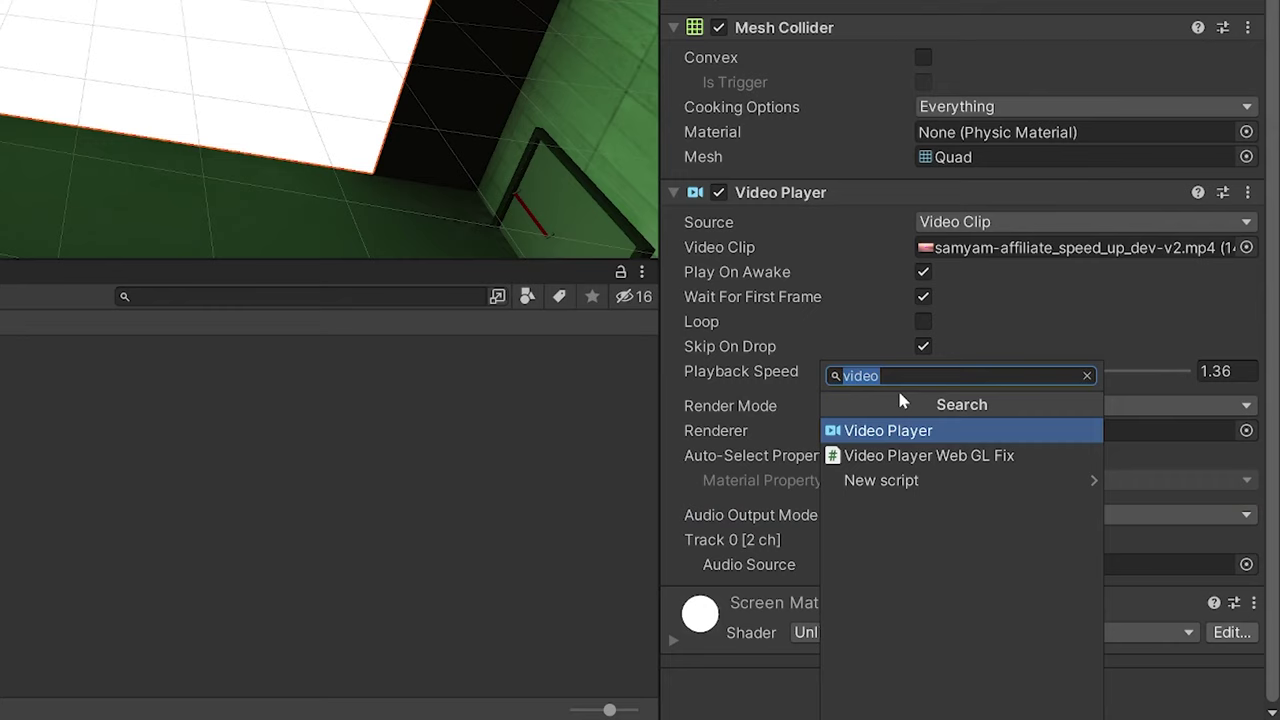
type("audio")
key("Down")
key("Down")
key("Down")
key("Down")
key("Down")
key("Down")
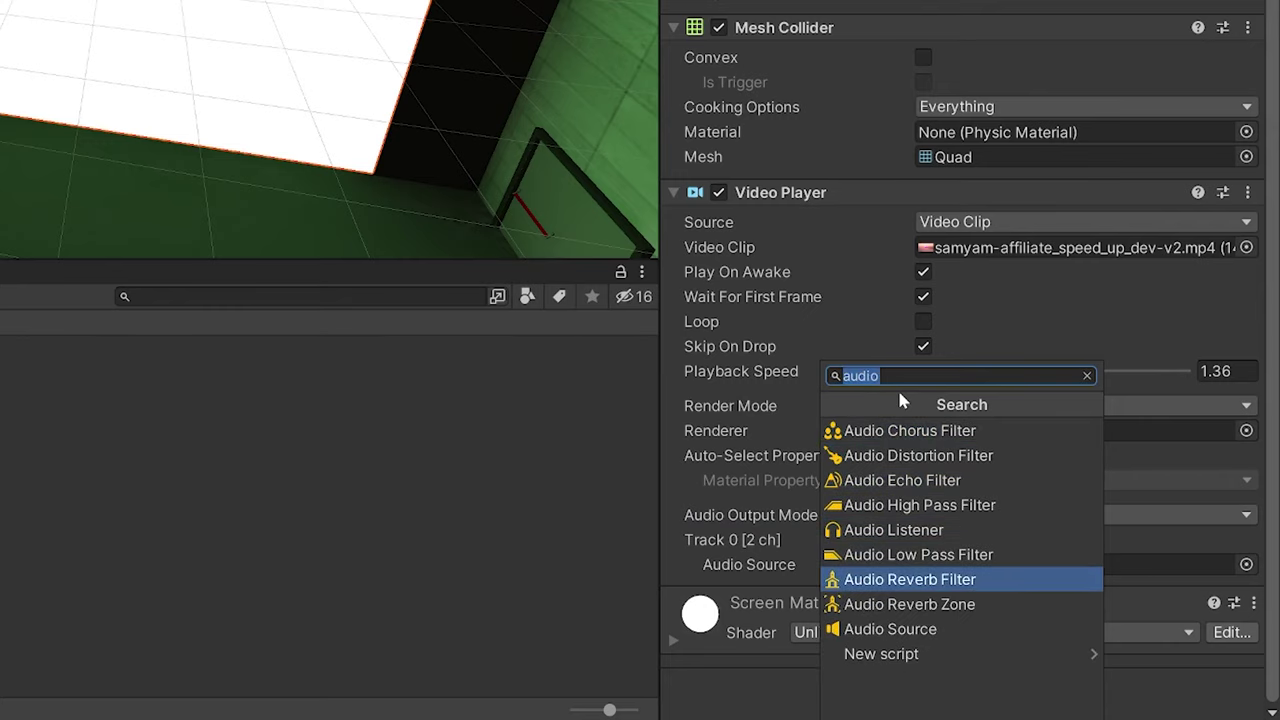
key("Down")
key("Down")
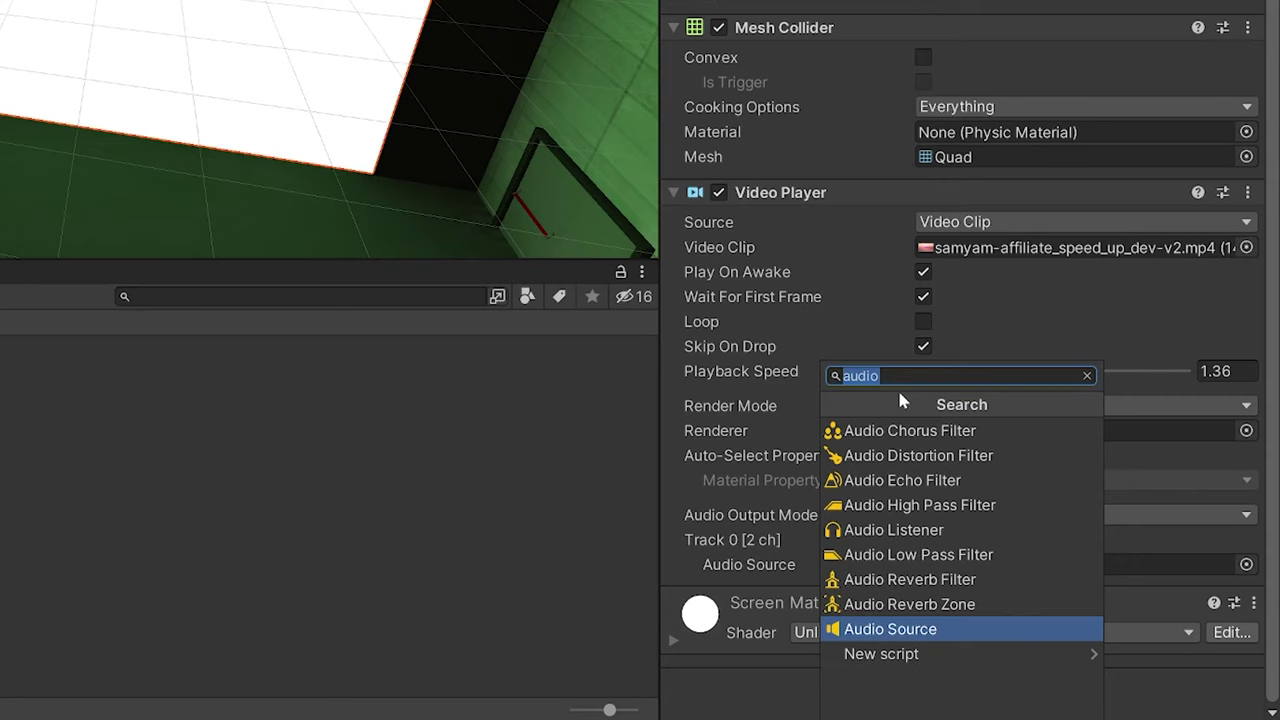
key("Return")
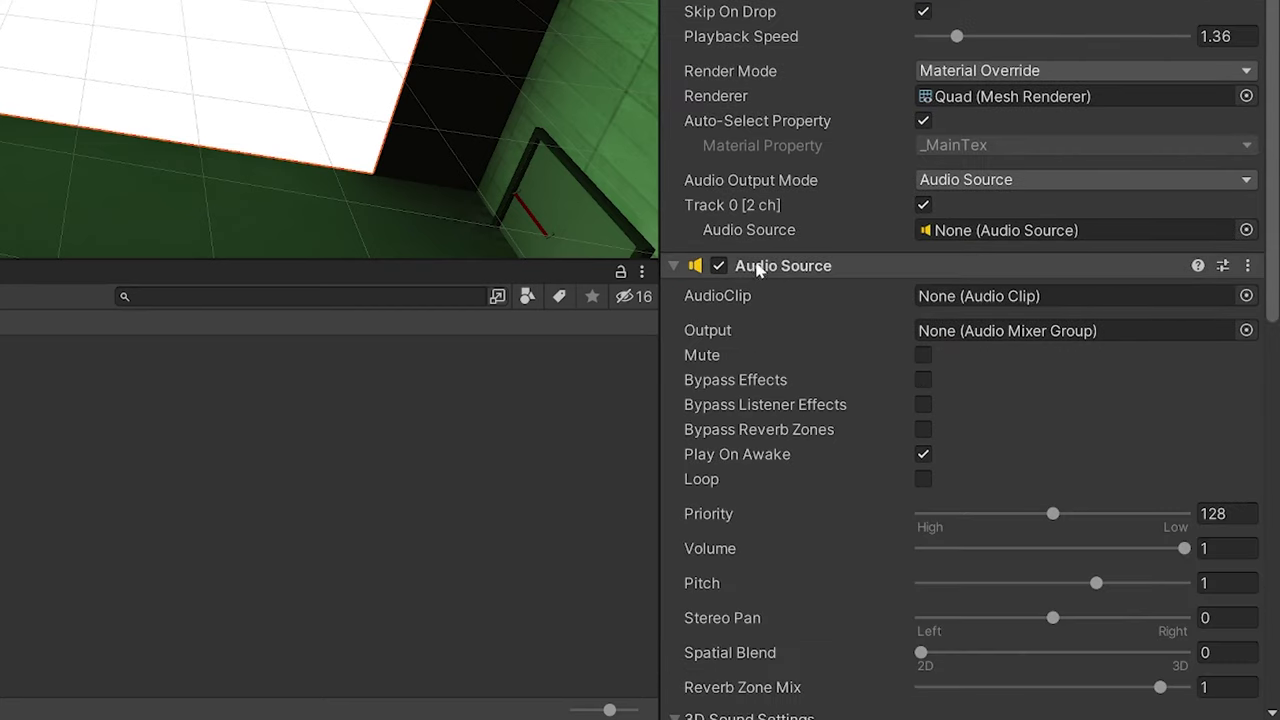
left_click_drag(760, 266, 1008, 244)
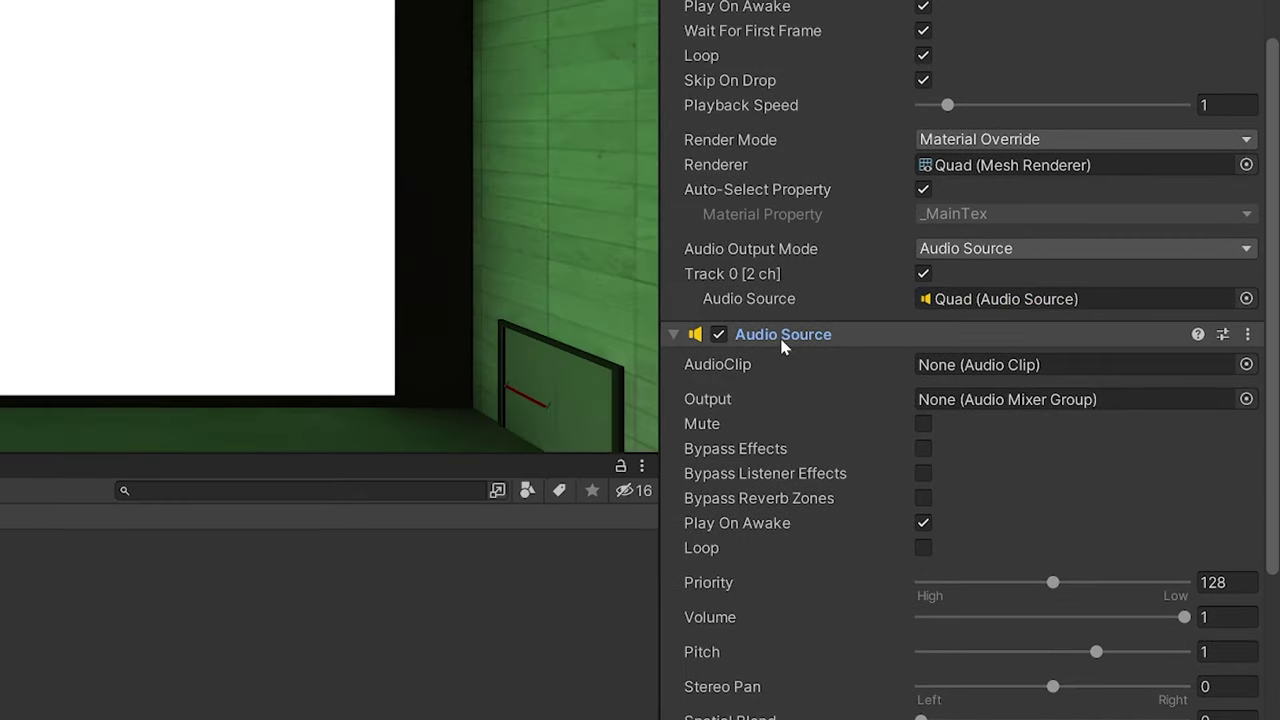
left_click_drag(780, 343, 1023, 303)
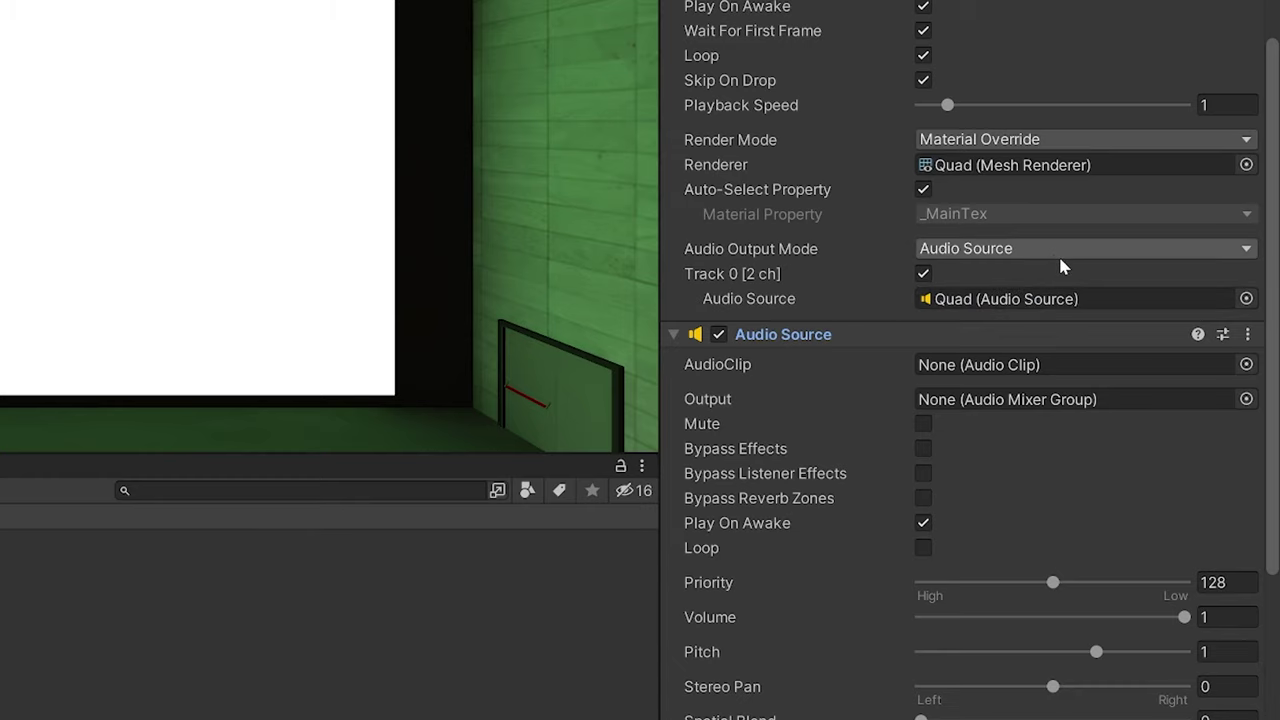
Step: Set the Audio Source's Spatial Blend to 1 in Play mode and move the camera toward the screen to test the 3D sound
scroll(1058, 254, "down", 2)
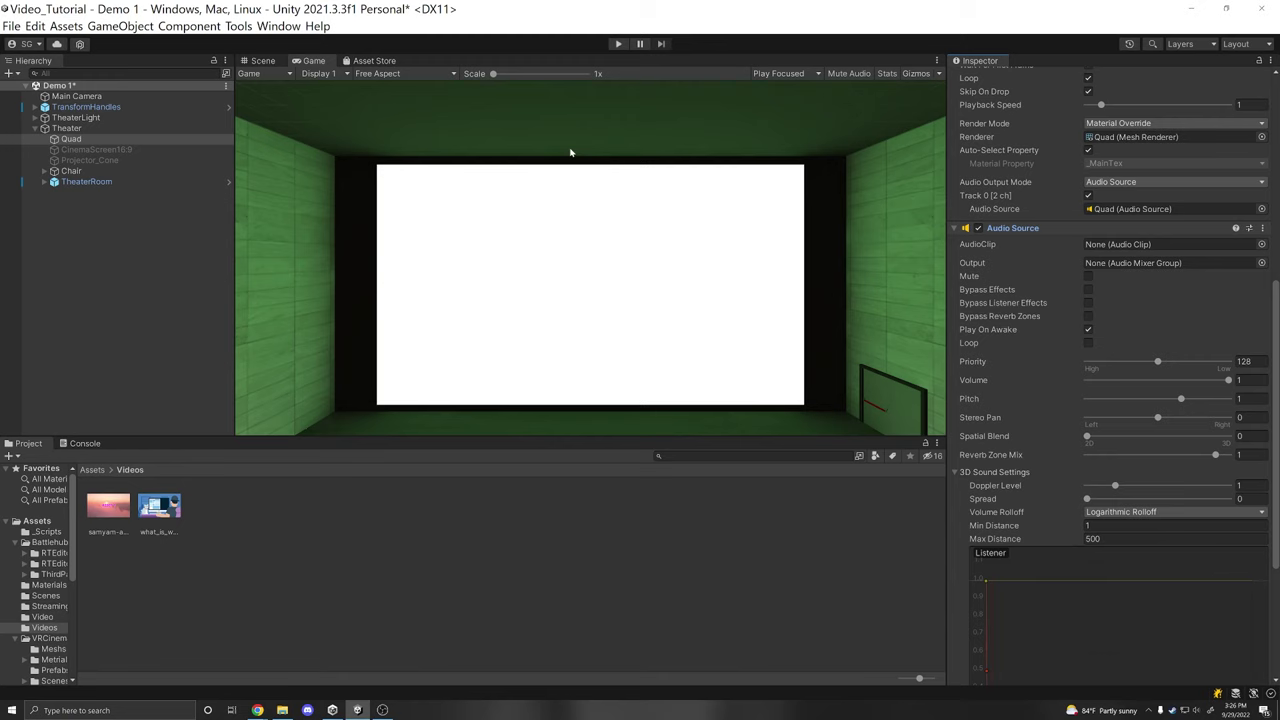
left_click(617, 43)
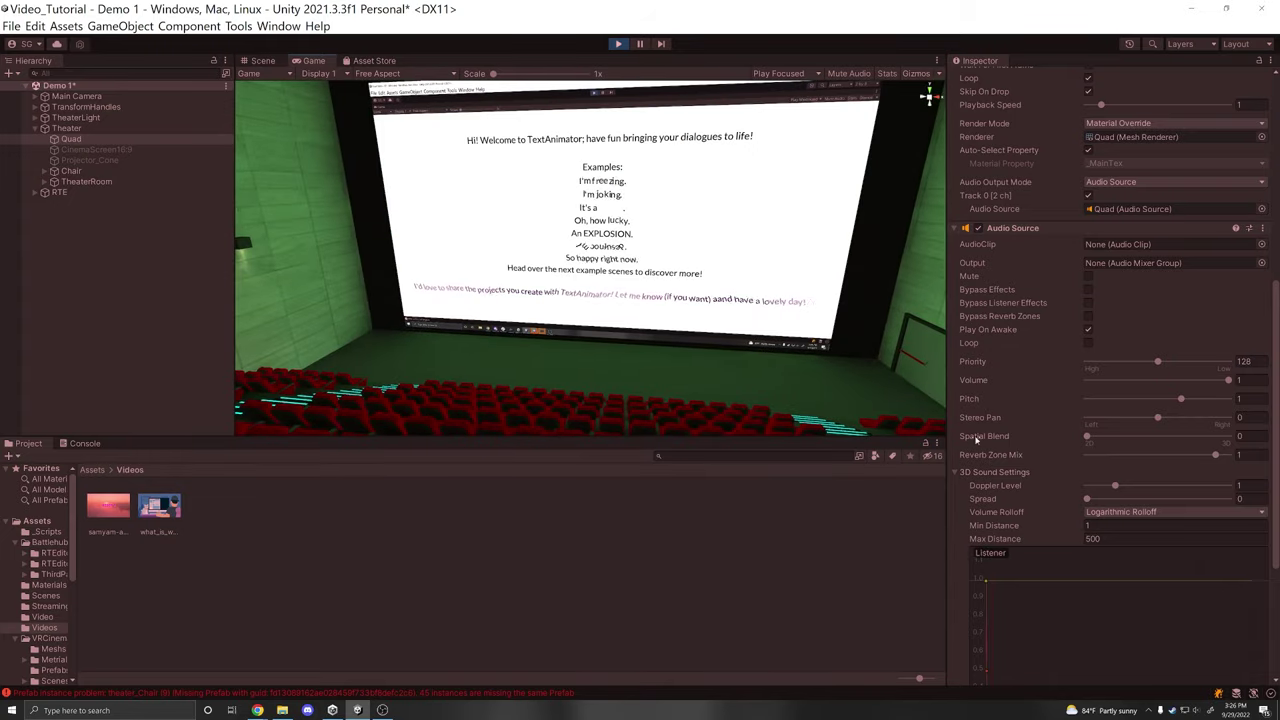
left_click_drag(1088, 437, 1270, 438)
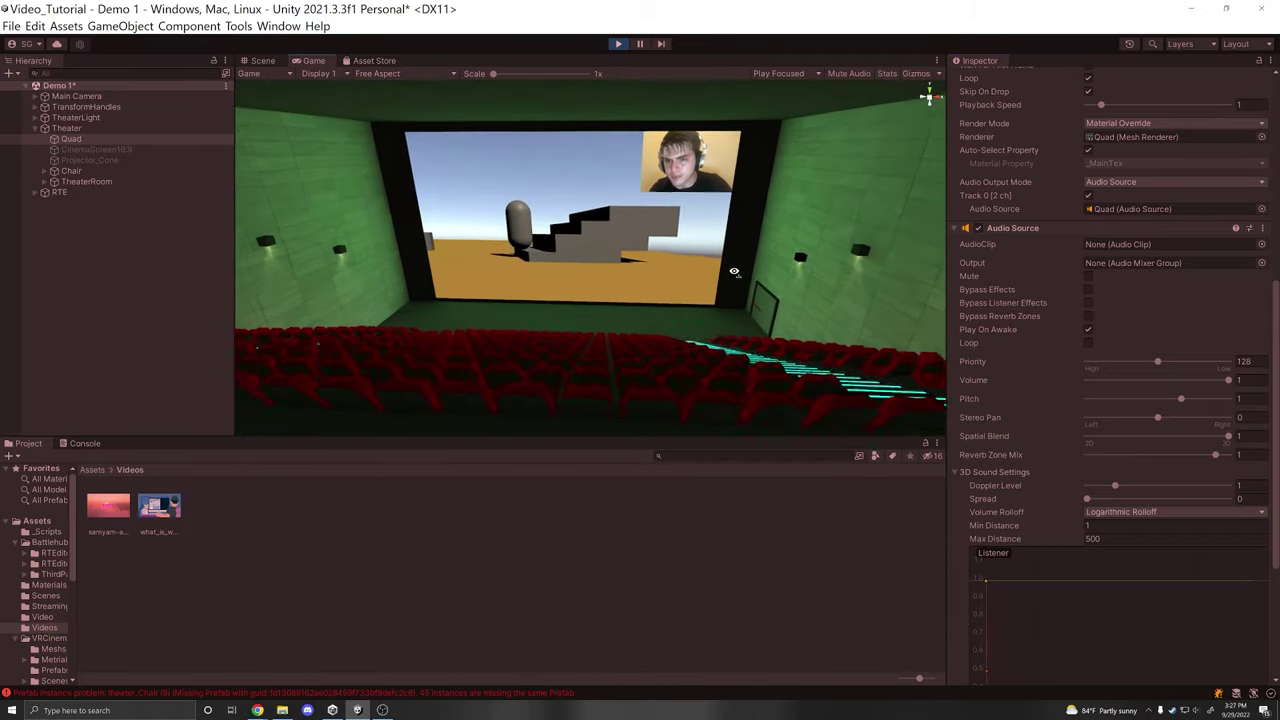
key("w")
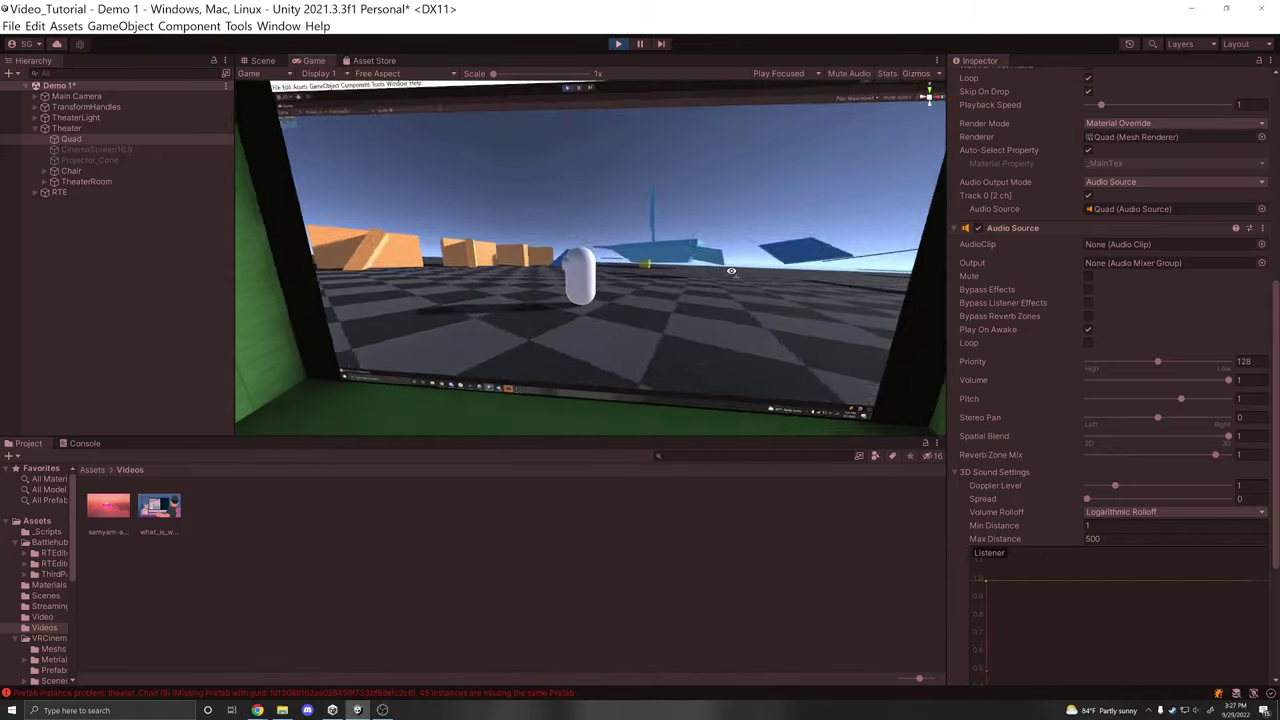
key("w")
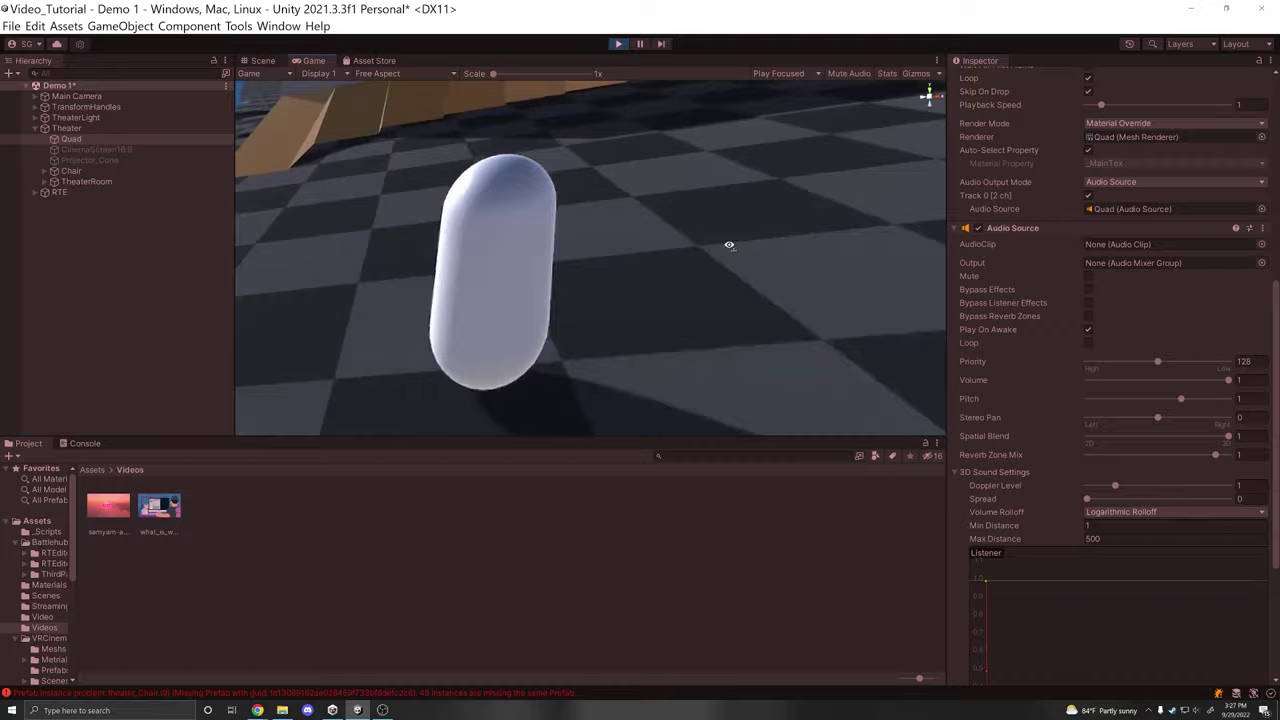
Step: Move the camera away from the theater screen and back toward it to compare the 3D sound
key("s")
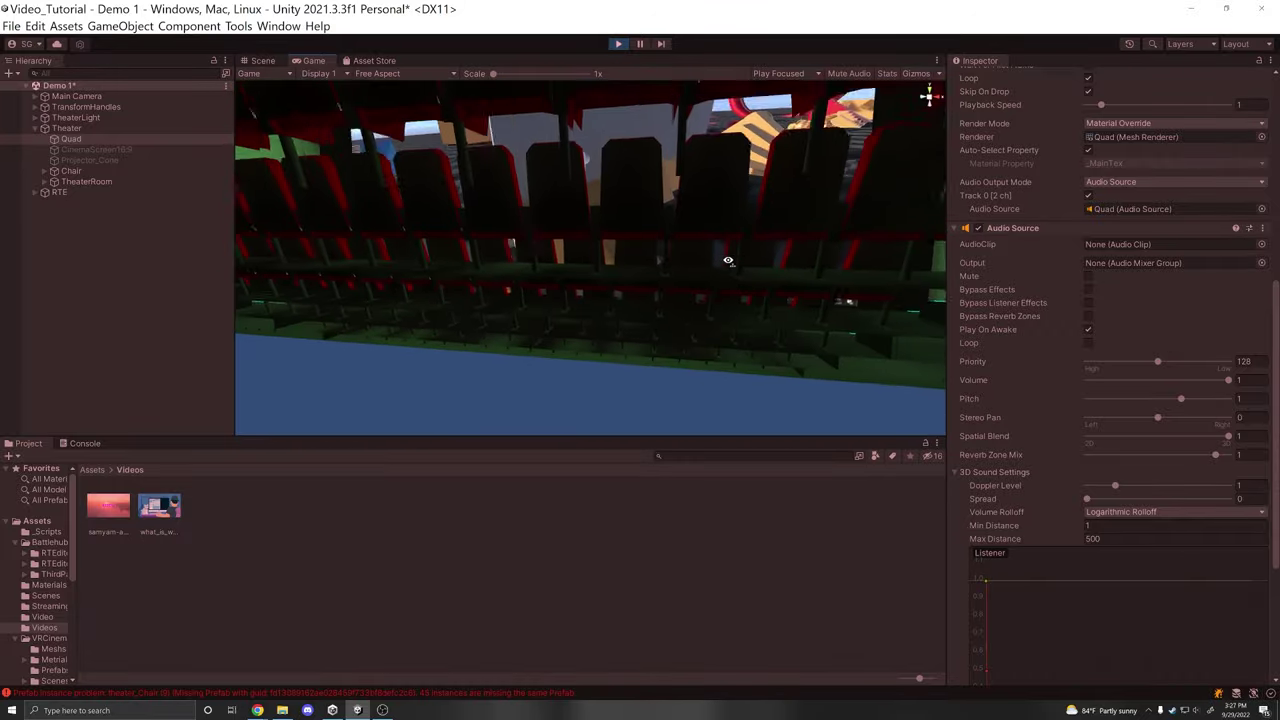
key("w")
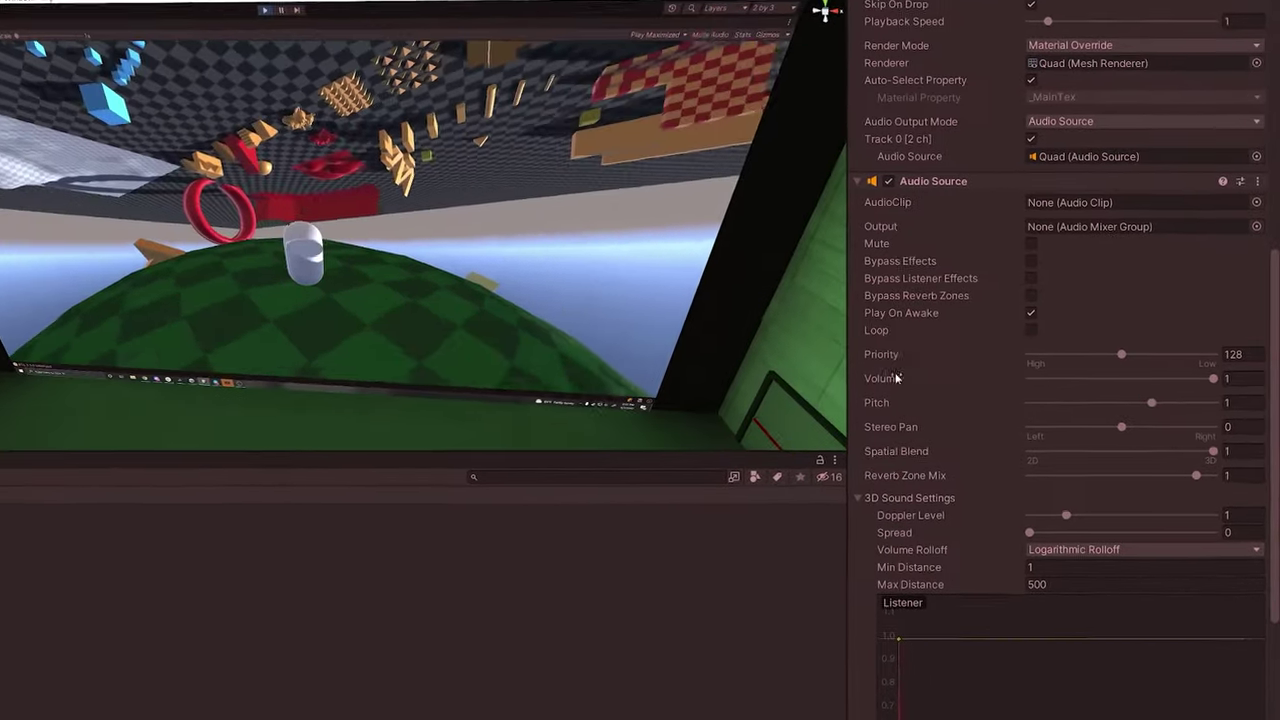
Step: Set the Audio Source's Max Distance to 10 and its Volume Rolloff to Linear Rolloff
scroll(896, 378, "down", 5)
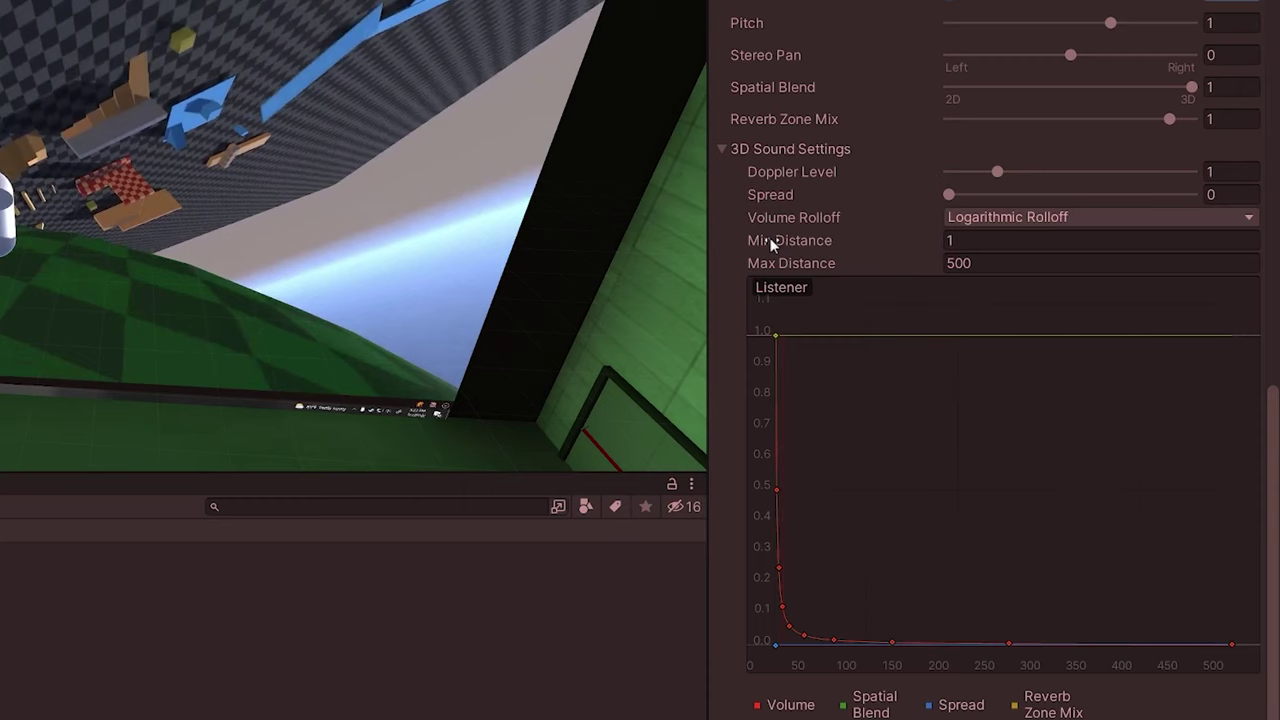
left_click(952, 264)
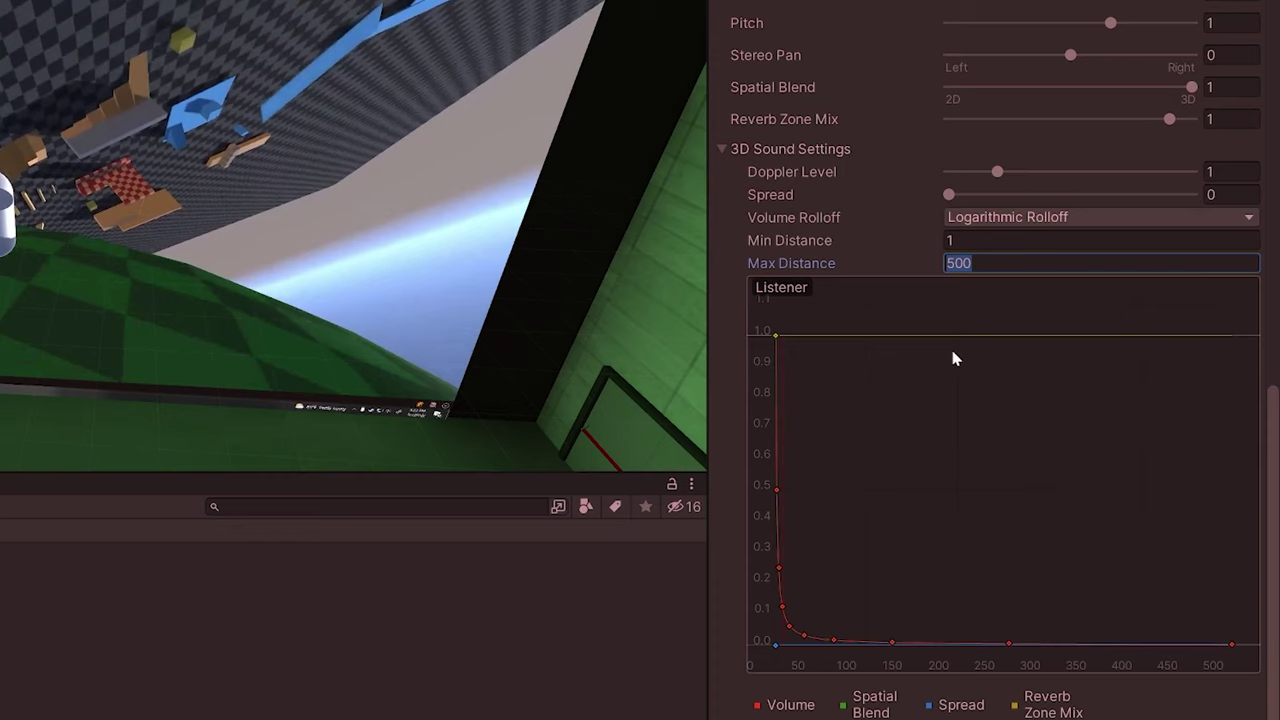
type("10")
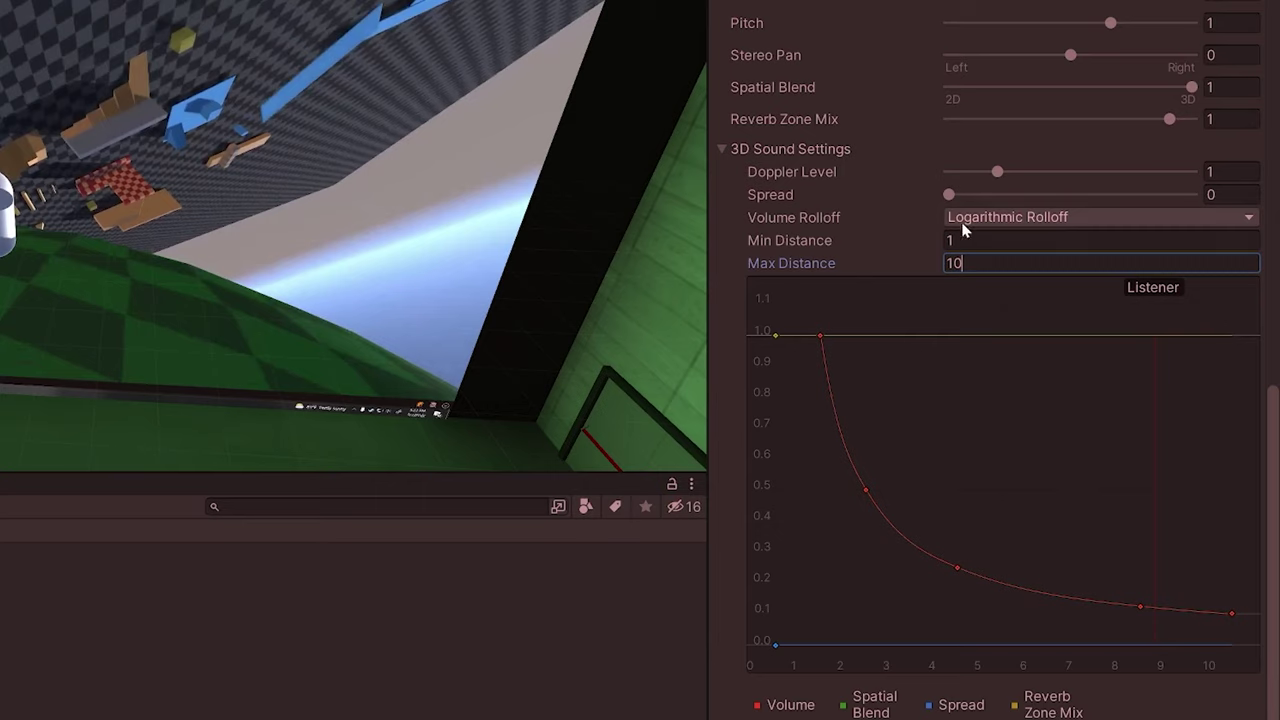
left_click(1062, 217)
left_click(1058, 278)
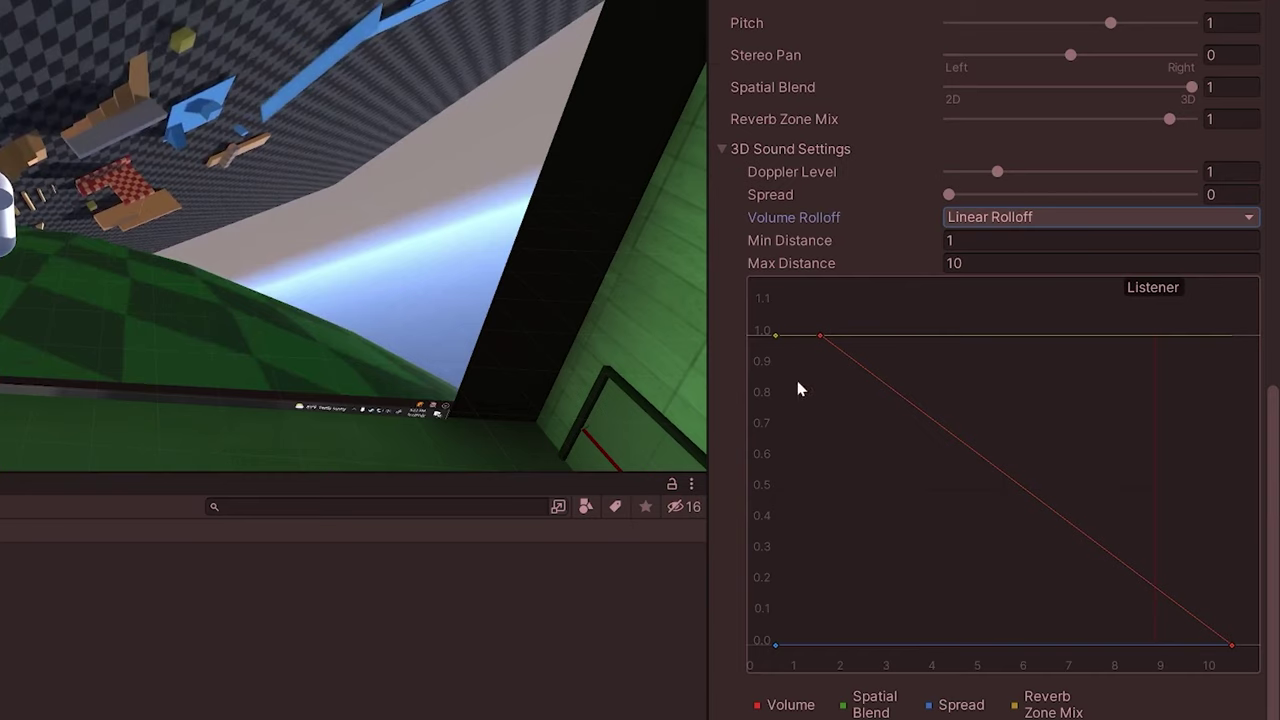
Step: Try Custom Rolloff for the Audio Source, adding a key to the volume curve and reshaping it by moving its points
left_click(1018, 217)
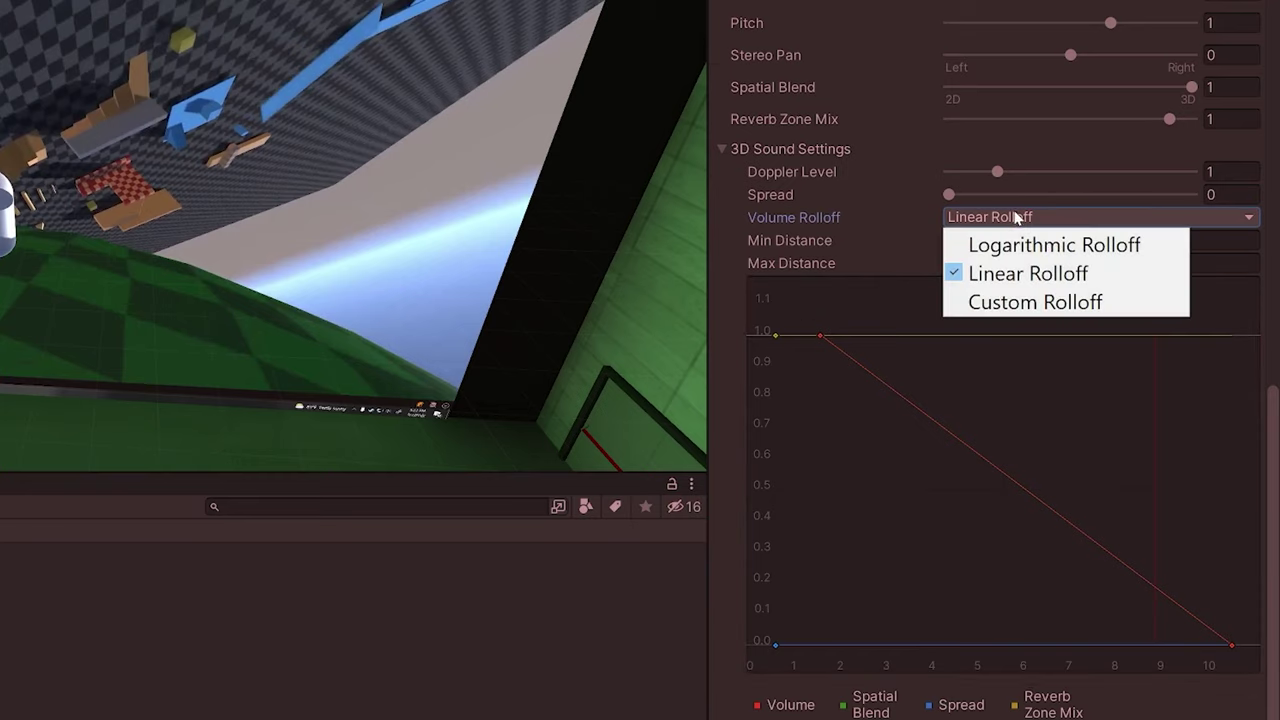
left_click(1005, 305)
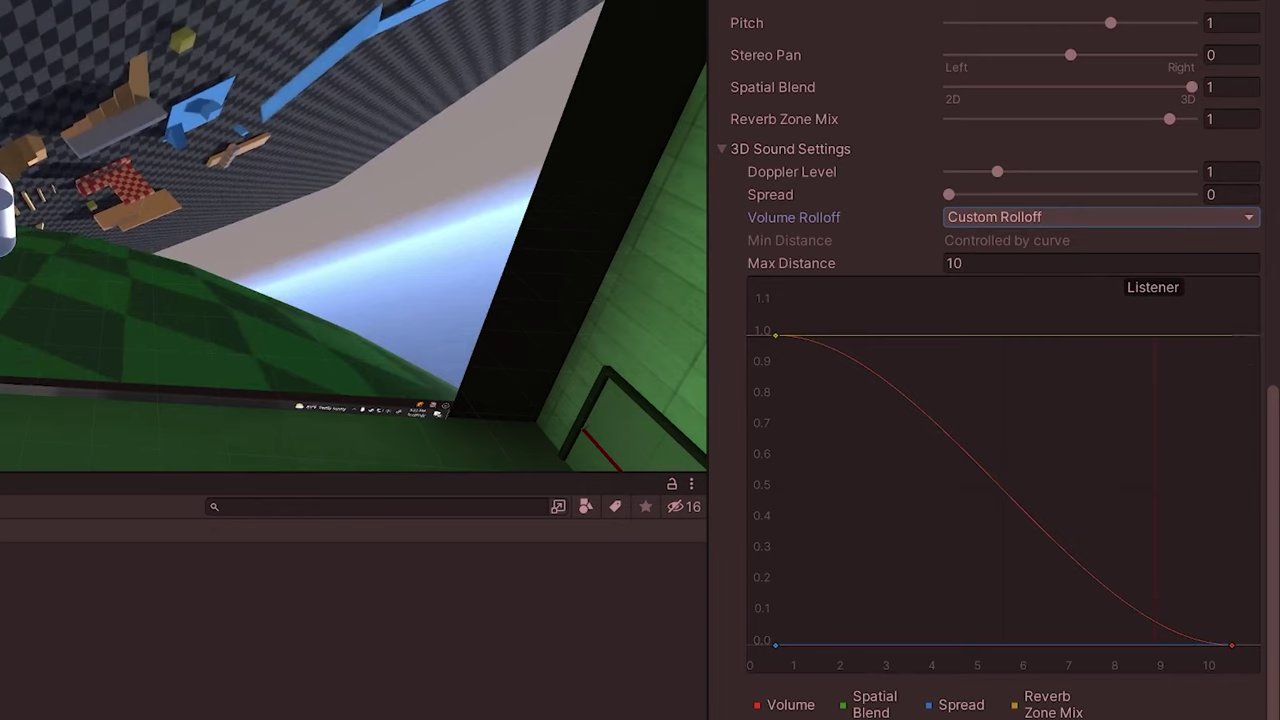
left_click_drag(803, 335, 805, 340)
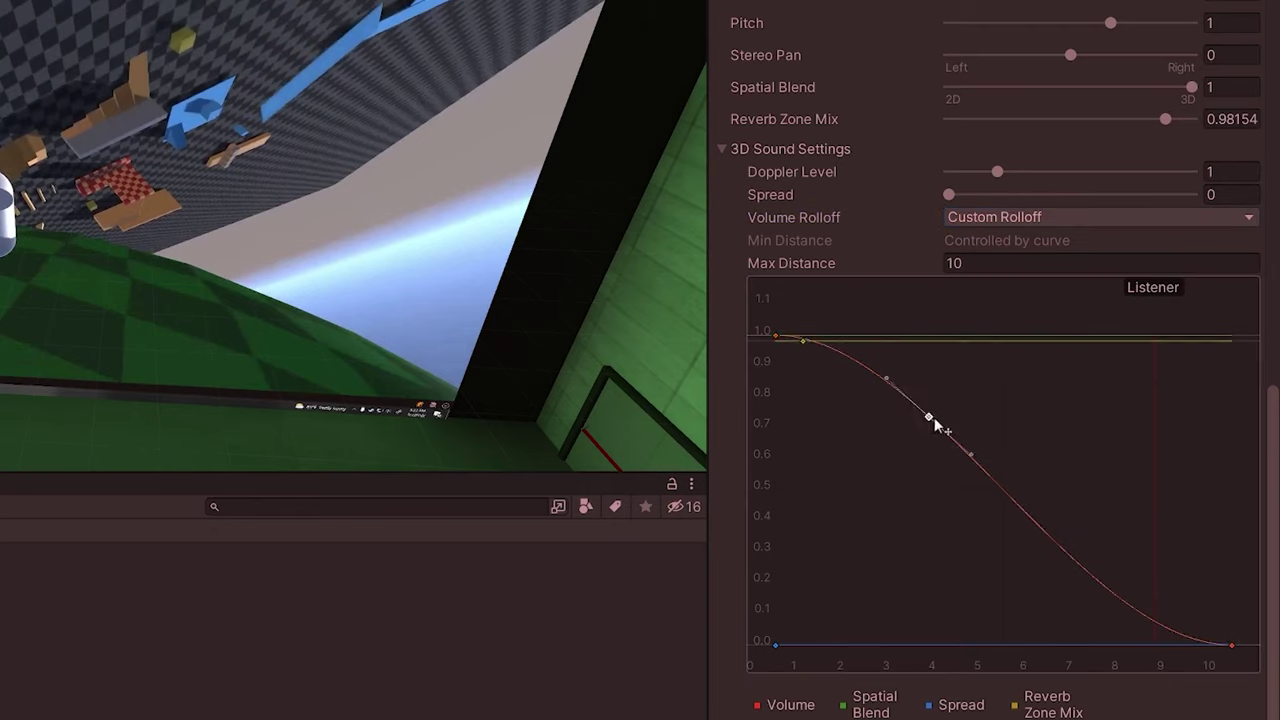
double_click(906, 425)
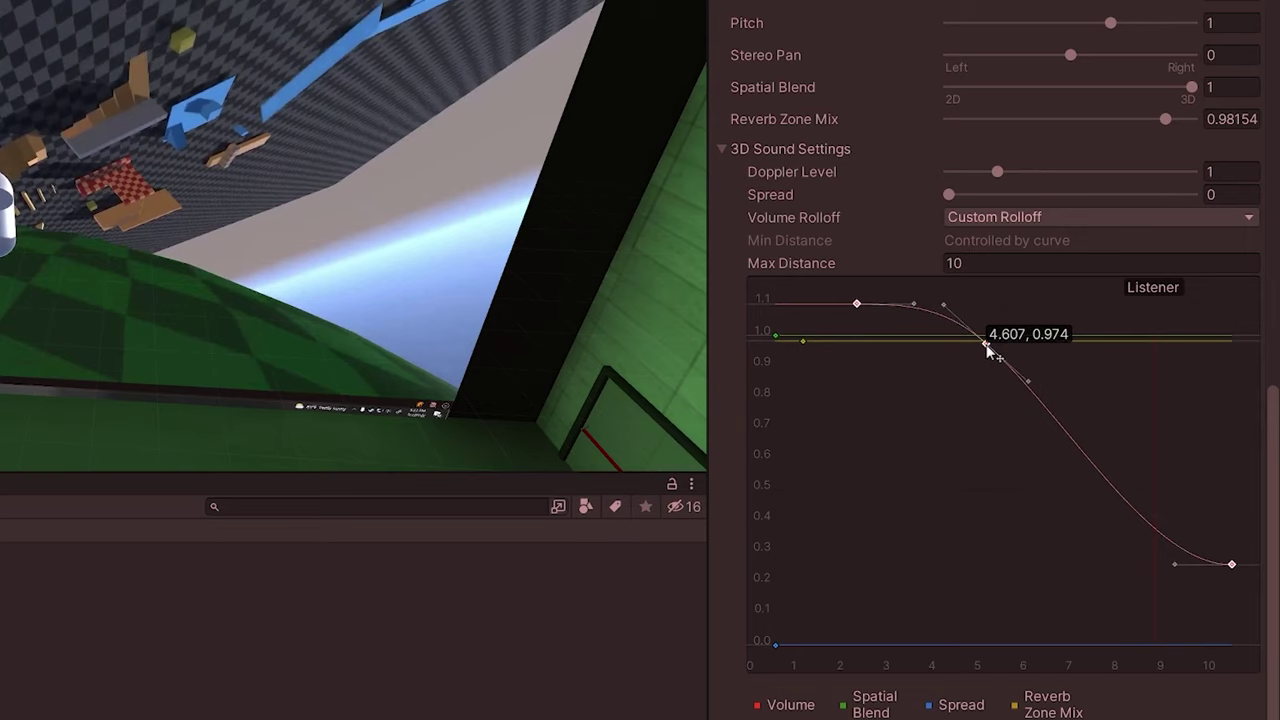
left_click_drag(987, 346, 1000, 472)
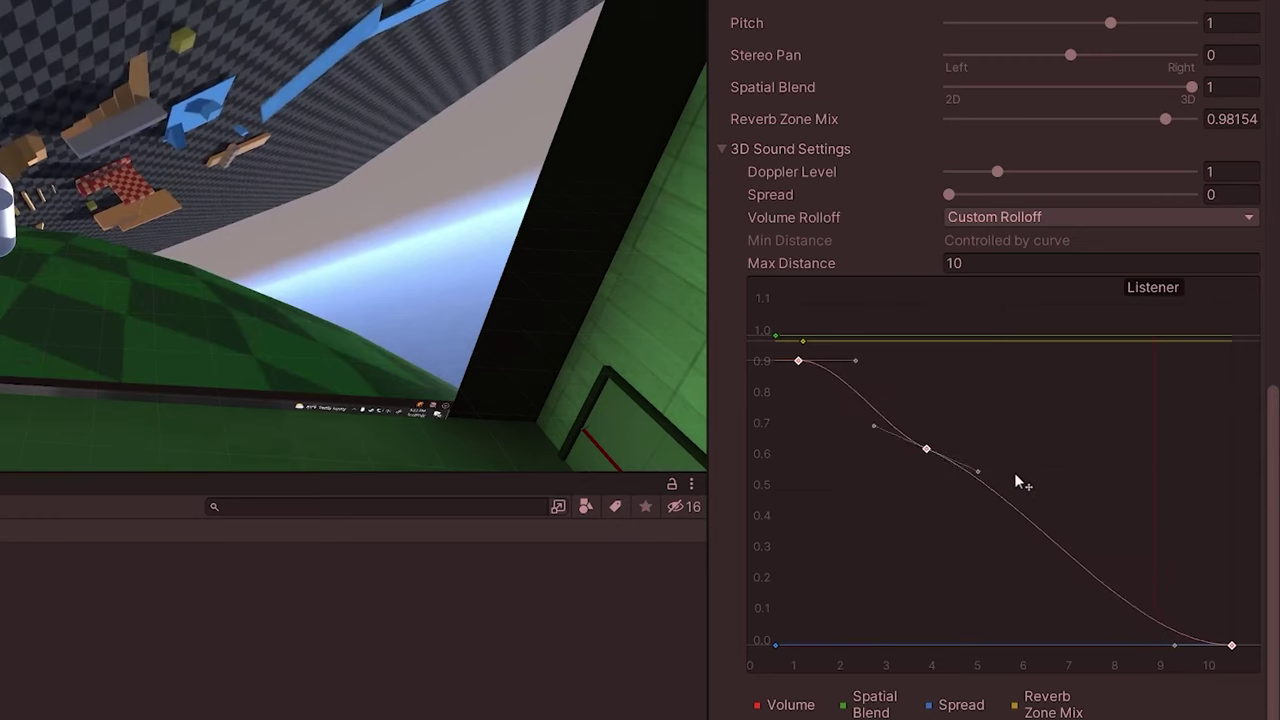
left_click_drag(1118, 578, 1230, 615)
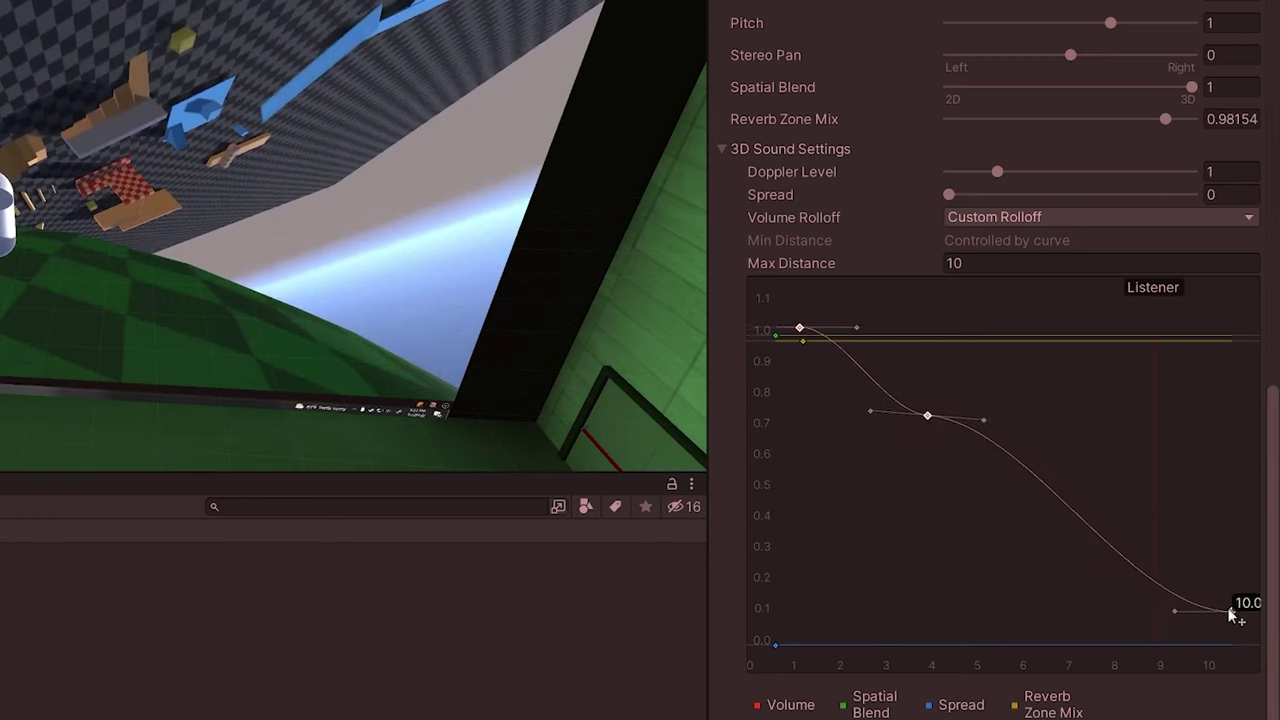
Step: Compare the Logarithmic and Custom volume rolloffs, and set the Audio Source's Volume Rolloff to Linear Rolloff
left_click(1040, 218)
left_click(1008, 245)
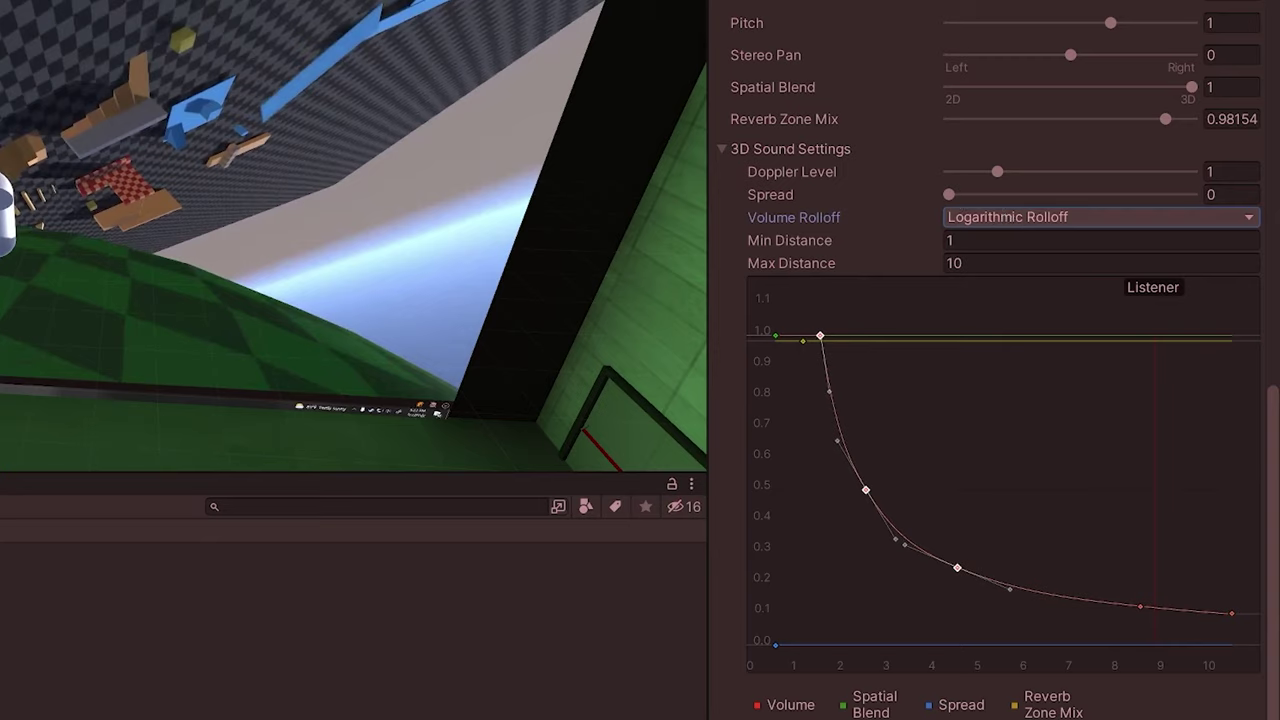
left_click(990, 217)
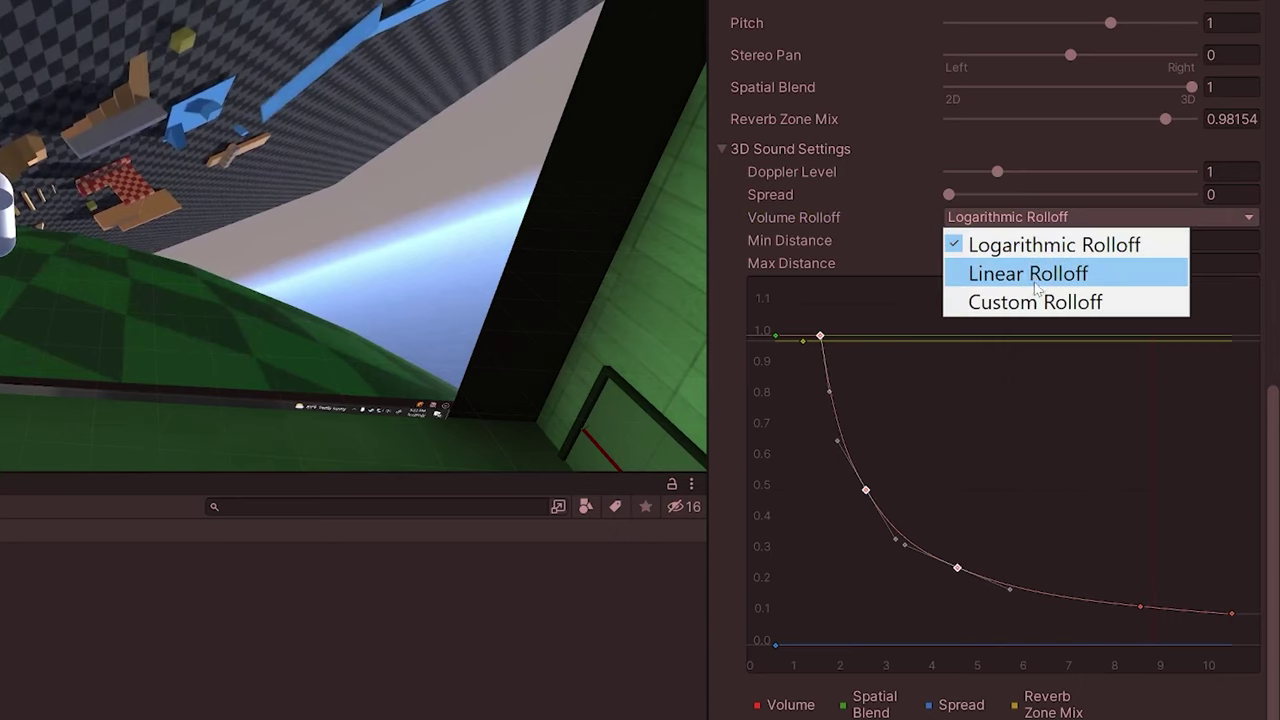
left_click(1035, 302)
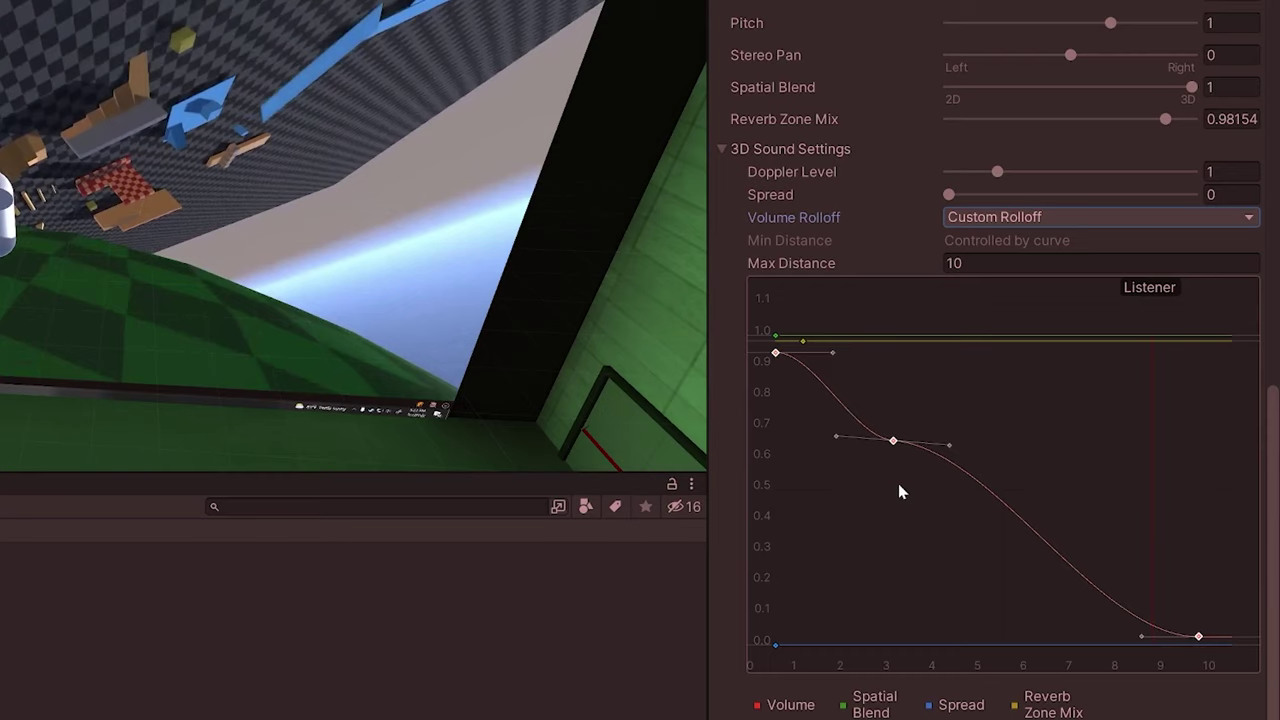
left_click(1003, 217)
left_click(1003, 271)
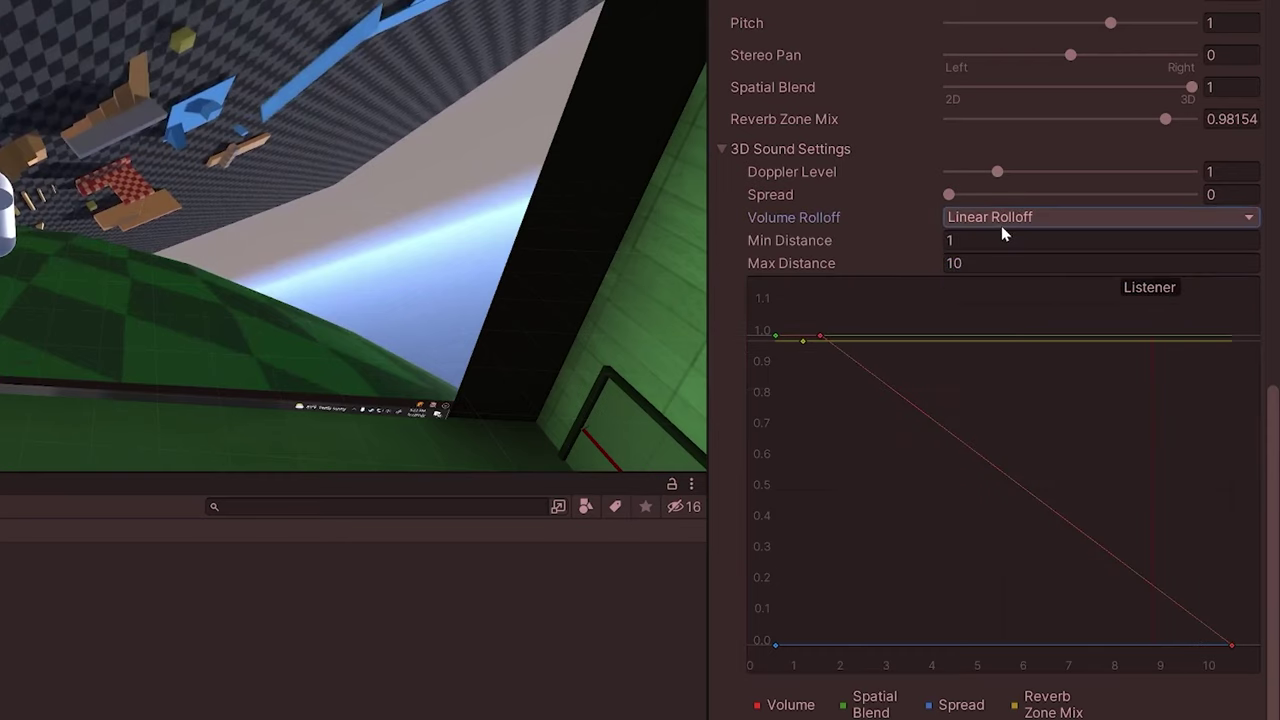